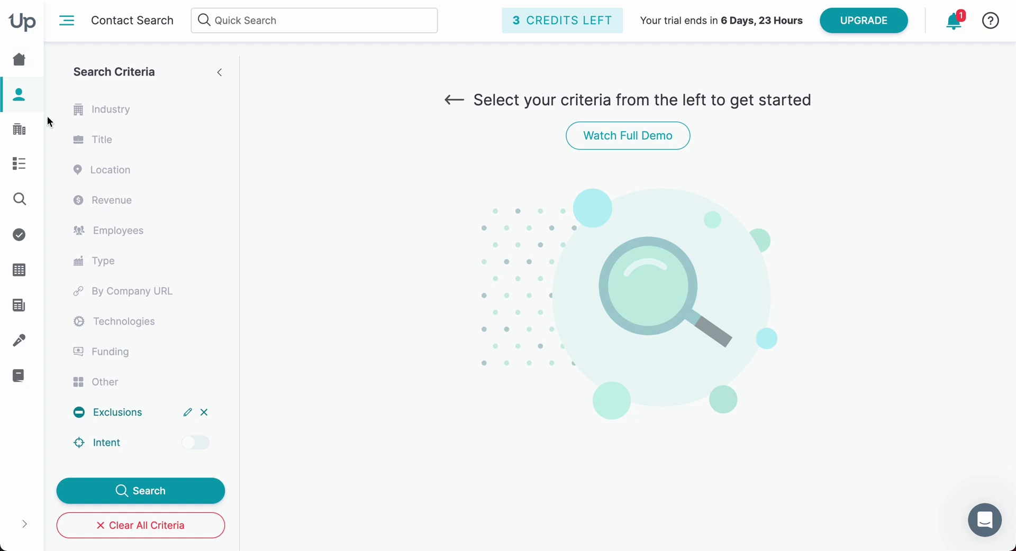
Look through the Home, Contact Search, Company Search, Contact Lists, Lookup, Verify, Enrich and News pages.
{"action": "left_click", "coordinate": [21, 65]}
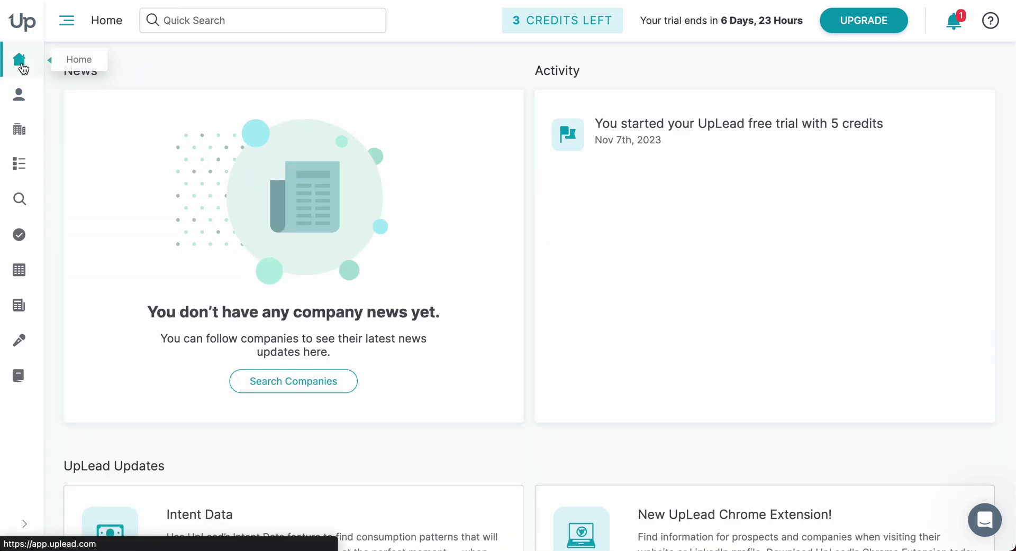
{"action": "left_click", "coordinate": [18, 95]}
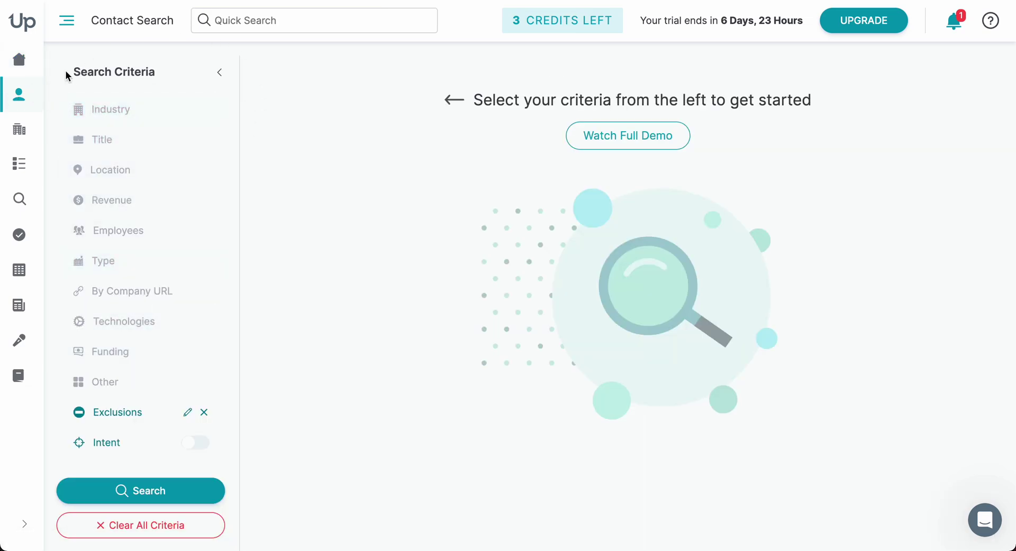
{"action": "left_click", "coordinate": [11, 132]}
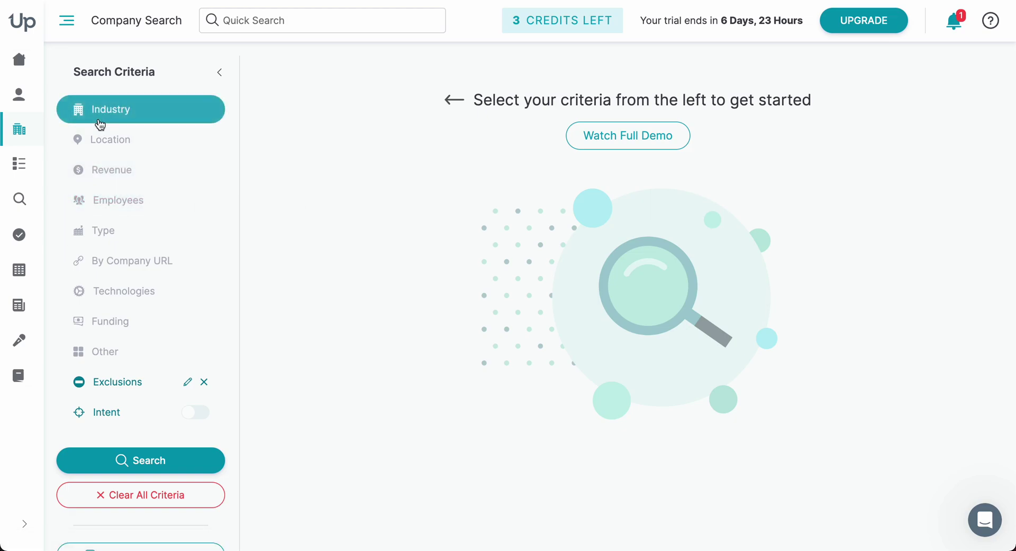
{"action": "left_click", "coordinate": [21, 166]}
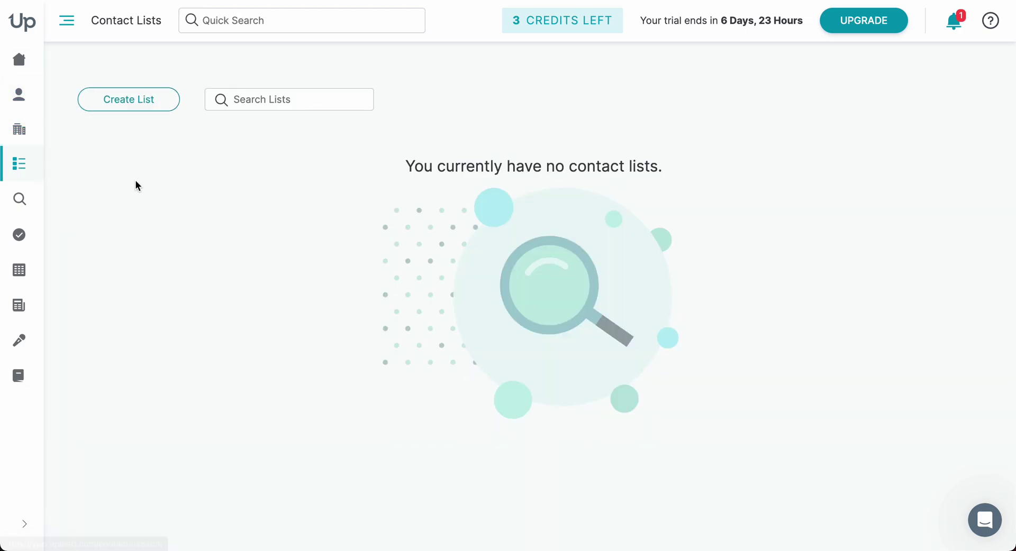
{"action": "left_click", "coordinate": [18, 200]}
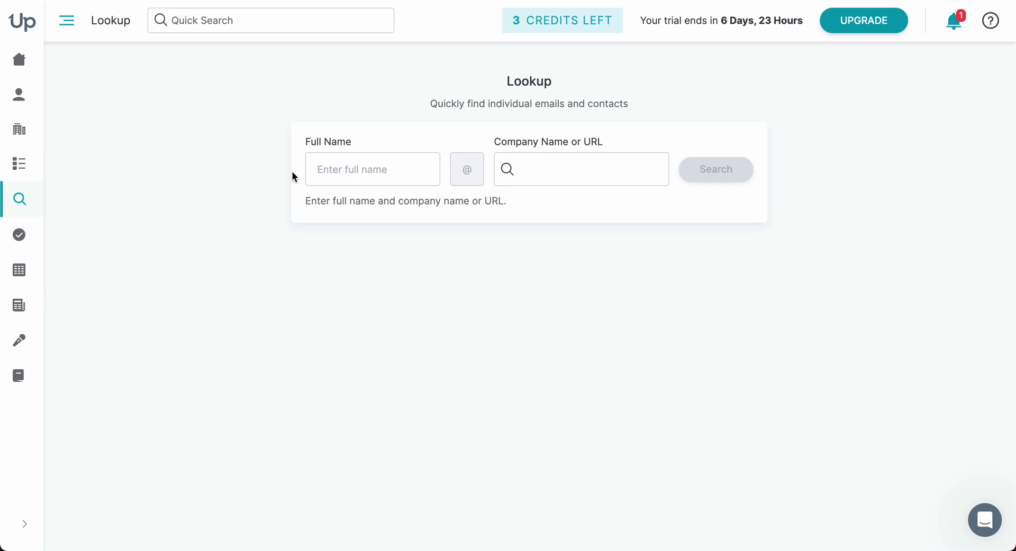
{"action": "left_click", "coordinate": [19, 235]}
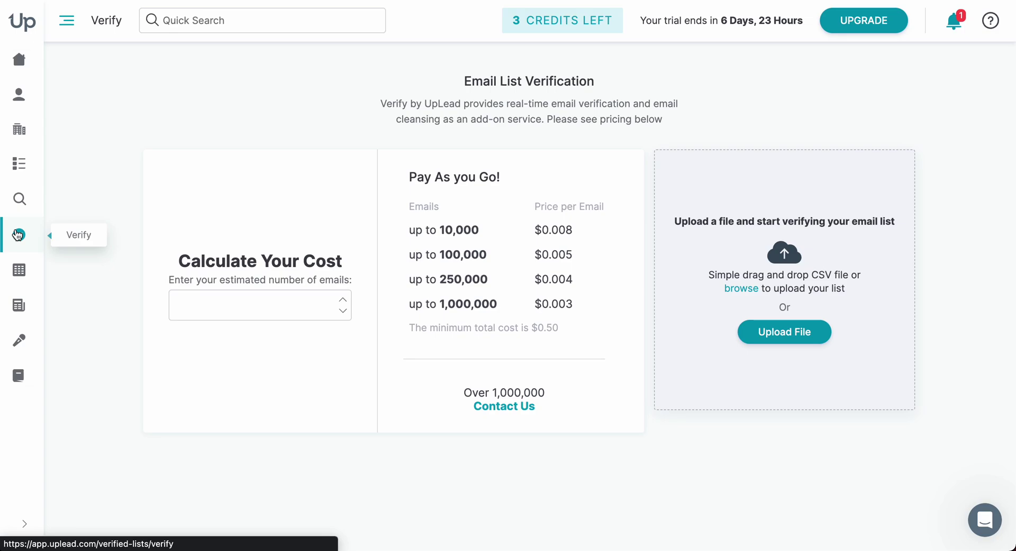
{"action": "left_click", "coordinate": [18, 271]}
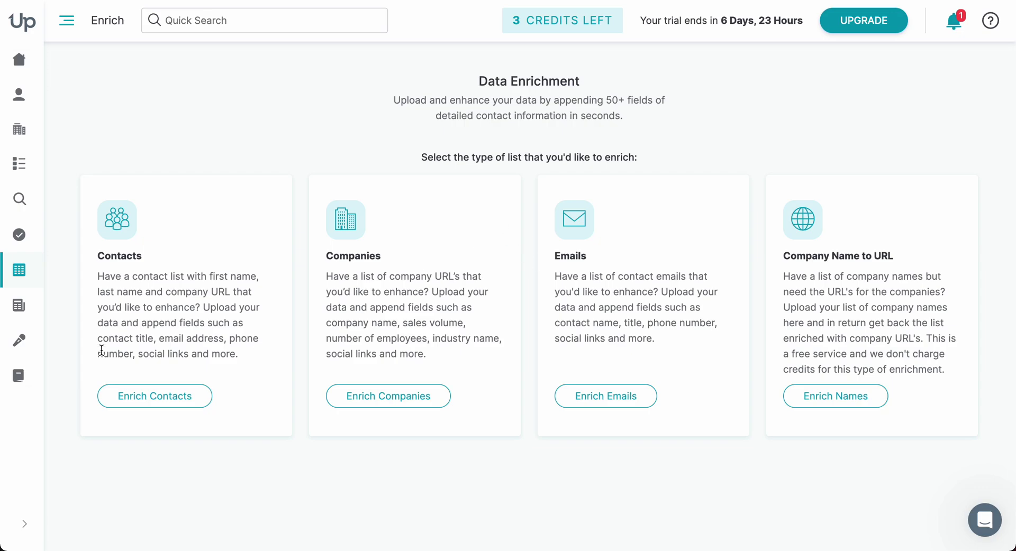
{"action": "left_click", "coordinate": [18, 307]}
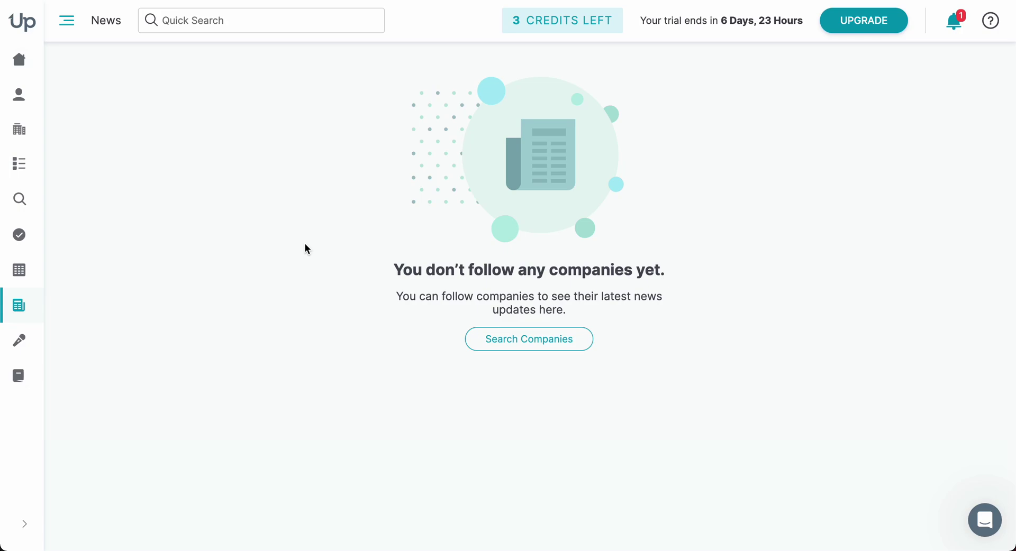
Browse the listed events on the Events page and view the free ebooks on the Resources page.
{"action": "left_click", "coordinate": [18, 346]}
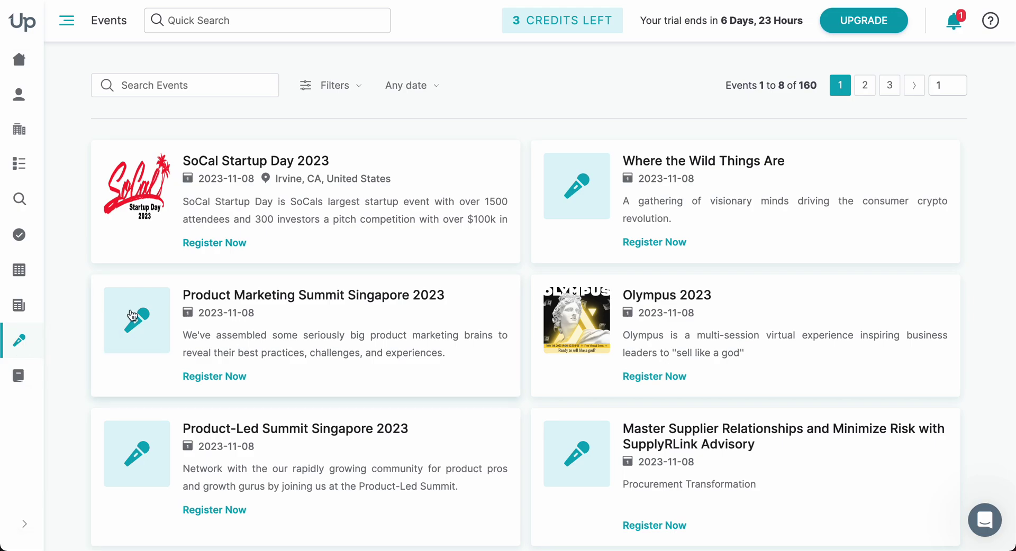
{"action": "scroll", "coordinate": [132, 316], "scroll_direction": "down", "scroll_amount": 3}
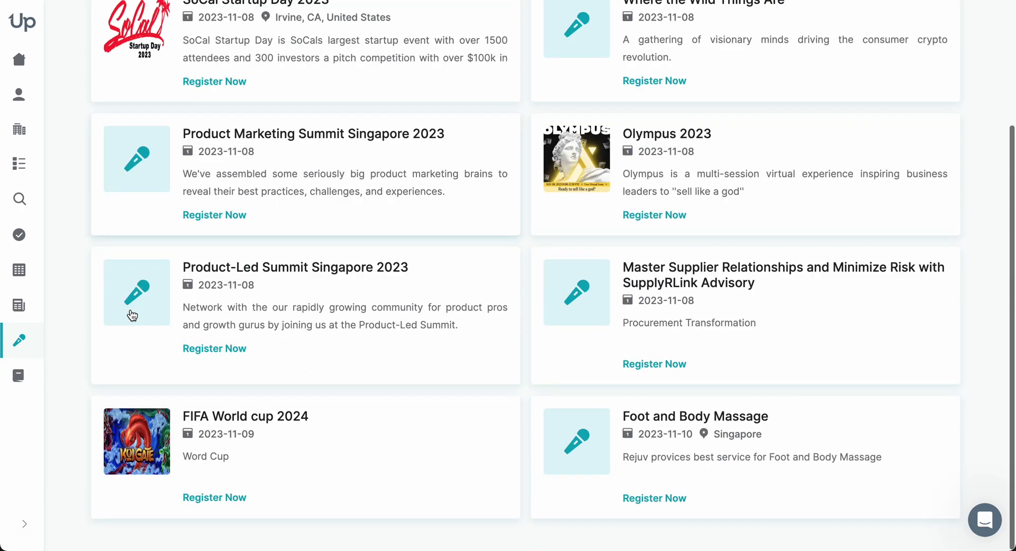
{"action": "scroll", "coordinate": [133, 316], "scroll_direction": "up", "scroll_amount": 3}
{"action": "scroll", "coordinate": [132, 316], "scroll_direction": "down", "scroll_amount": 3}
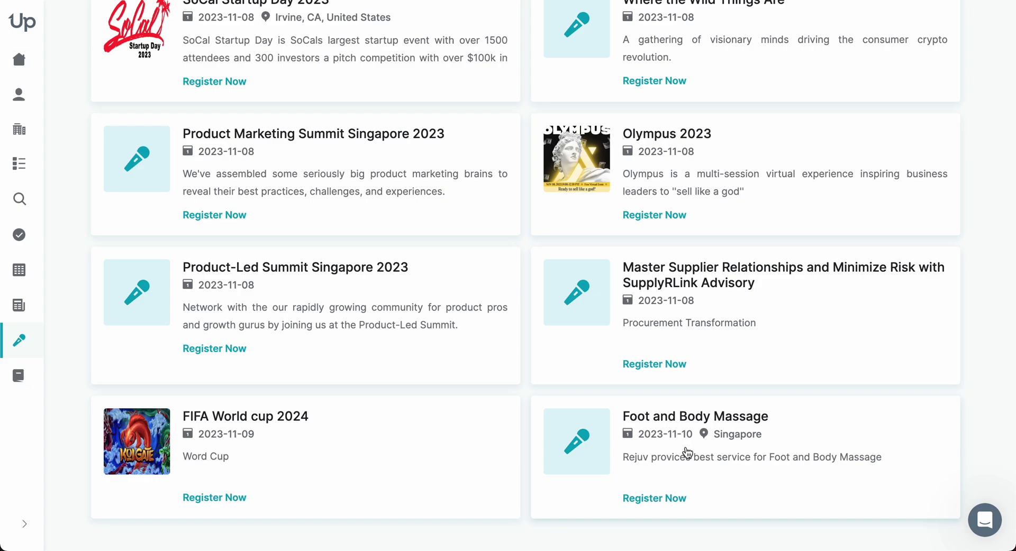
{"action": "scroll", "coordinate": [685, 452], "scroll_direction": "up", "scroll_amount": 3}
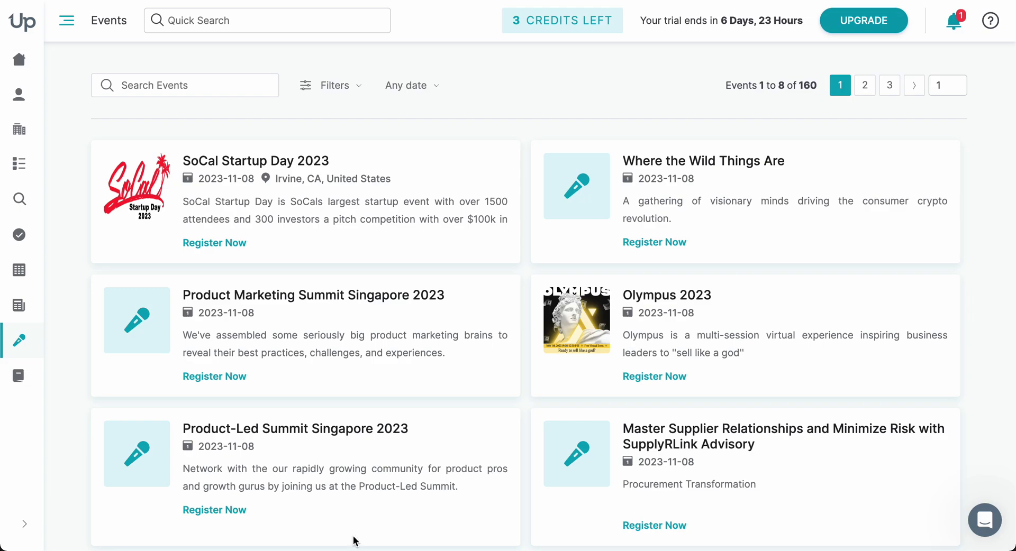
{"action": "left_click", "coordinate": [14, 374]}
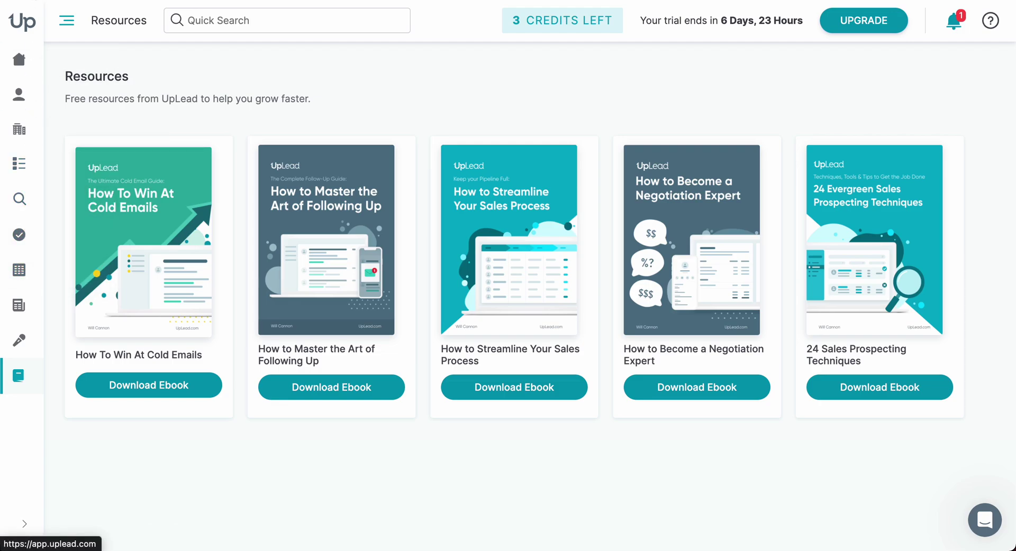
Return to Contact Search and filter contacts by the Finance and Insurance industry category.
{"action": "left_click", "coordinate": [22, 49]}
{"action": "left_click", "coordinate": [22, 95]}
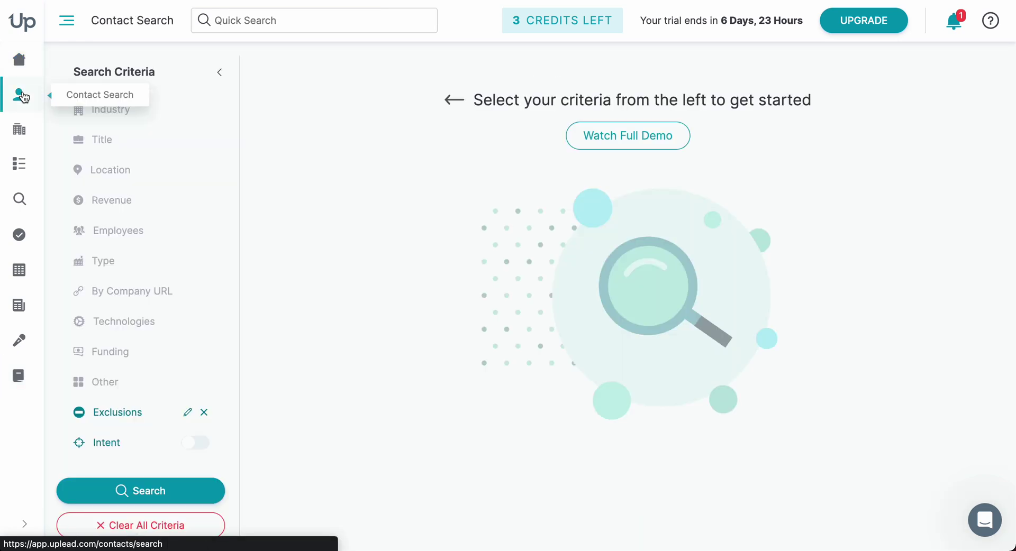
{"action": "left_click", "coordinate": [114, 109]}
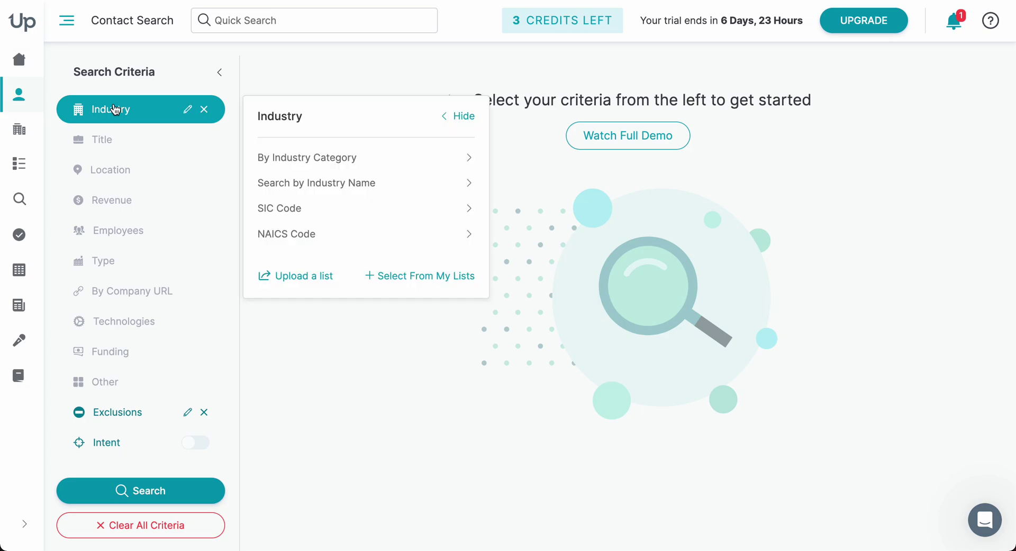
{"action": "left_click", "coordinate": [306, 157]}
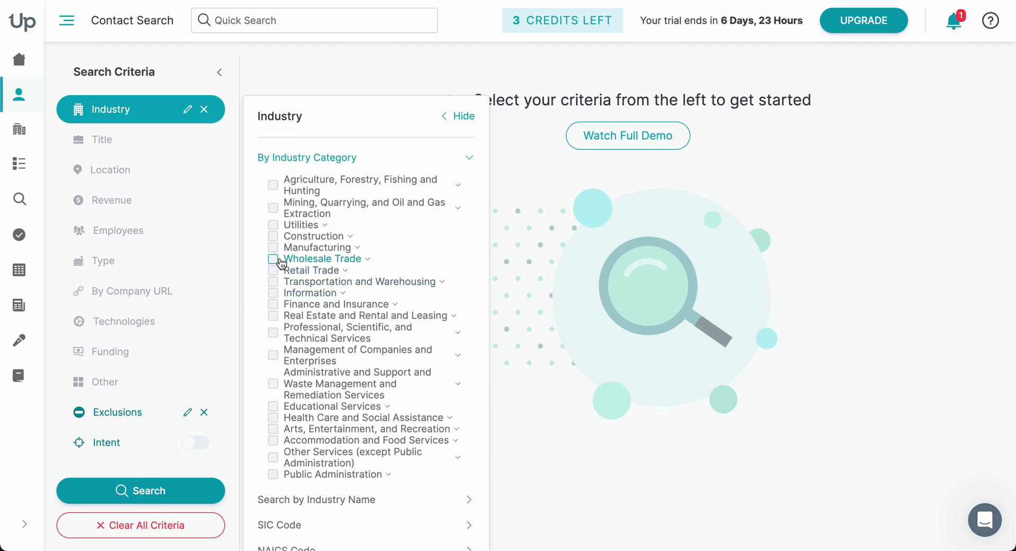
{"action": "left_click", "coordinate": [273, 304]}
Filter the contacts by the job title Managing Director.
{"action": "left_click", "coordinate": [138, 140]}
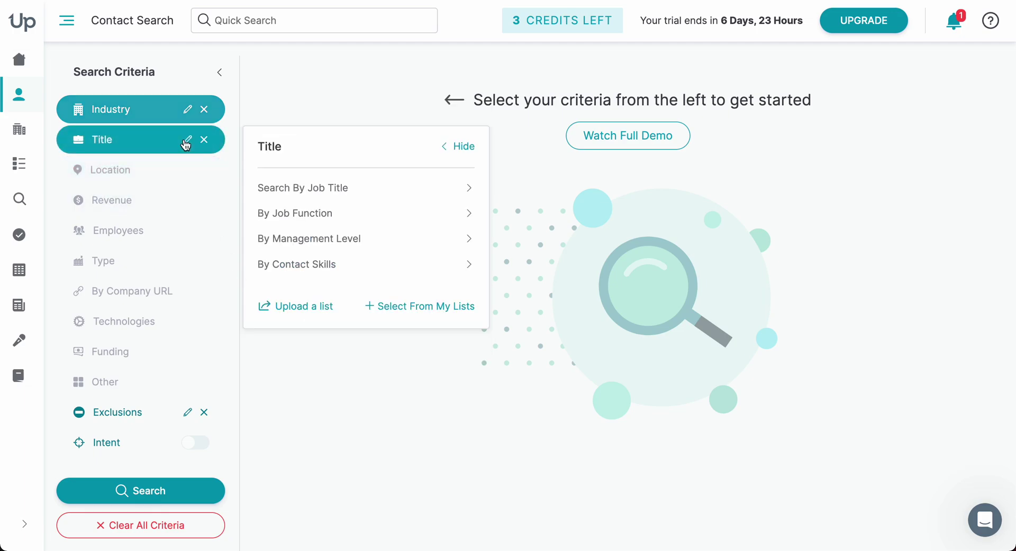
{"action": "left_click", "coordinate": [296, 189]}
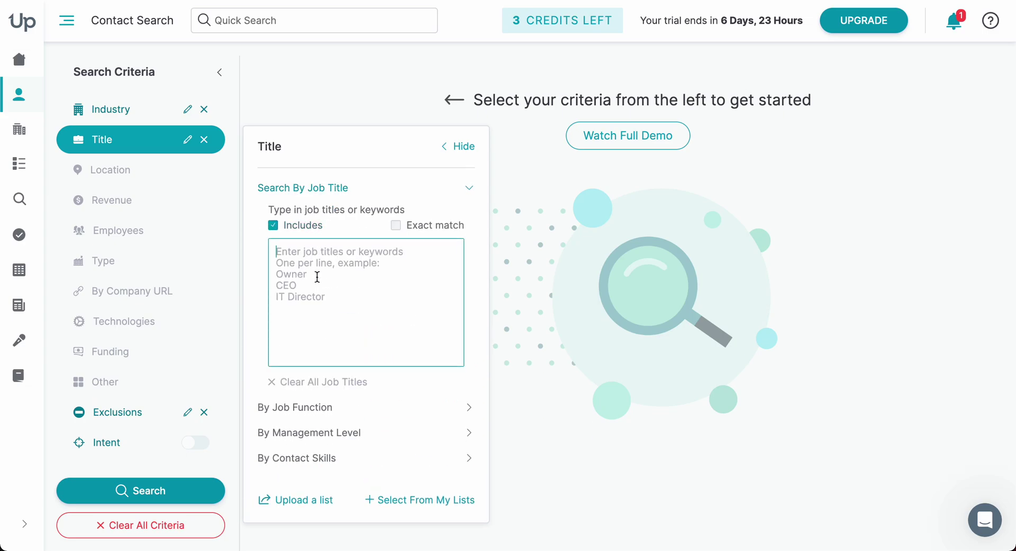
{"action": "type", "text": "M"}
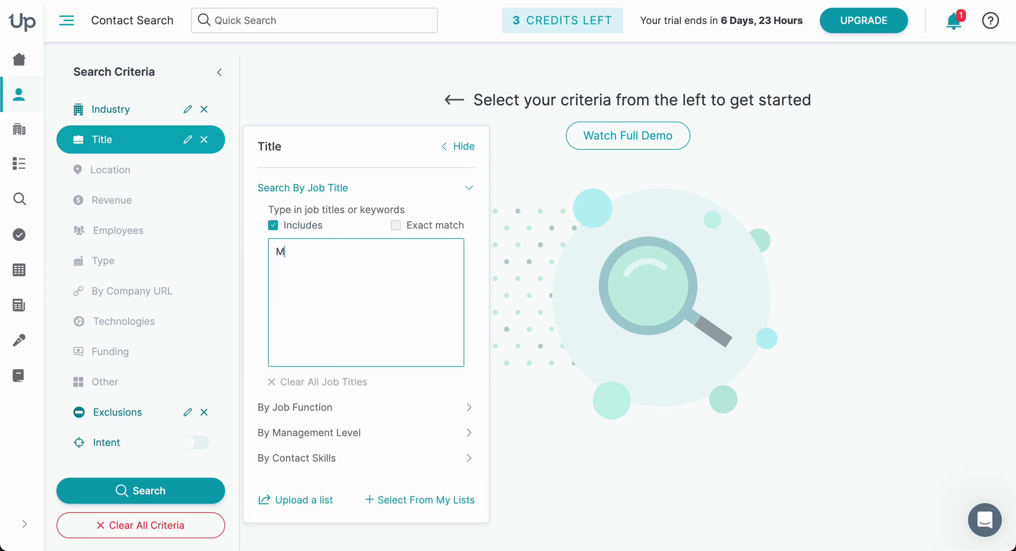
{"action": "type", "text": "anaging Director"}
Restrict the company location to the country United States Of America.
{"action": "left_click", "coordinate": [158, 173]}
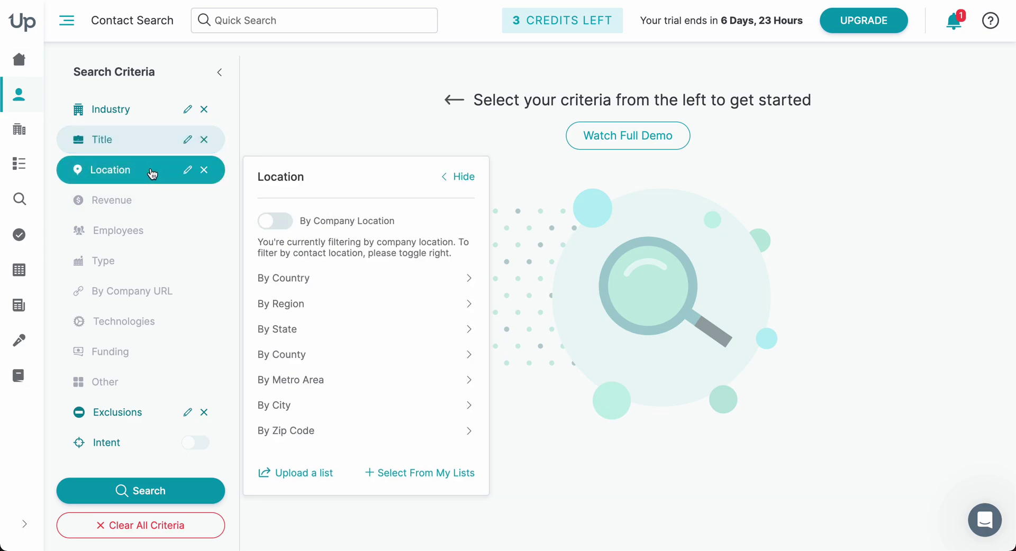
{"action": "left_click", "coordinate": [302, 281]}
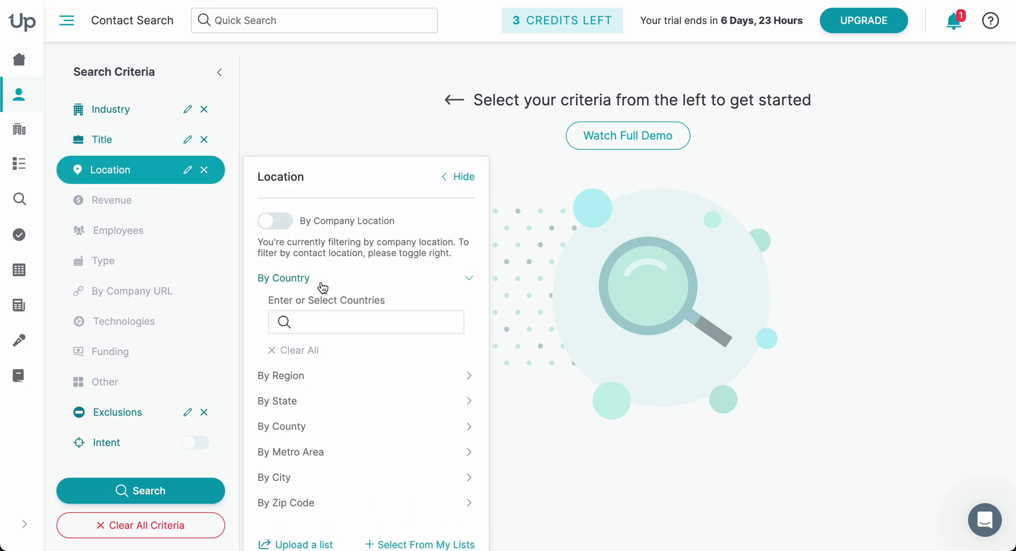
{"action": "type", "text": "USA"}
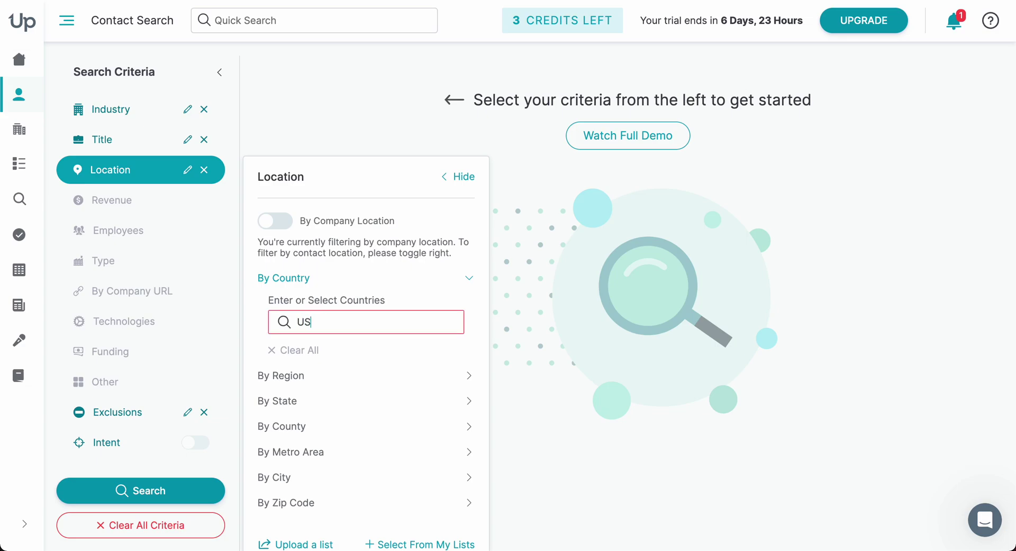
{"action": "double_click", "coordinate": [345, 327]}
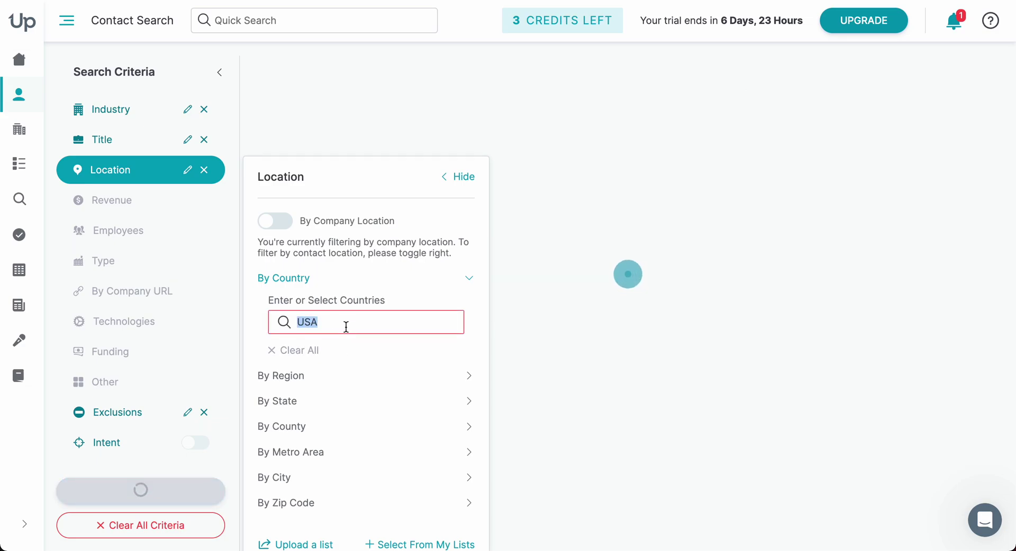
{"action": "type", "text": "uNIT"}
{"action": "key", "text": "BackSpace"}
{"action": "key", "text": "BackSpace"}
{"action": "key", "text": "BackSpace"}
{"action": "key", "text": "BackSpace"}
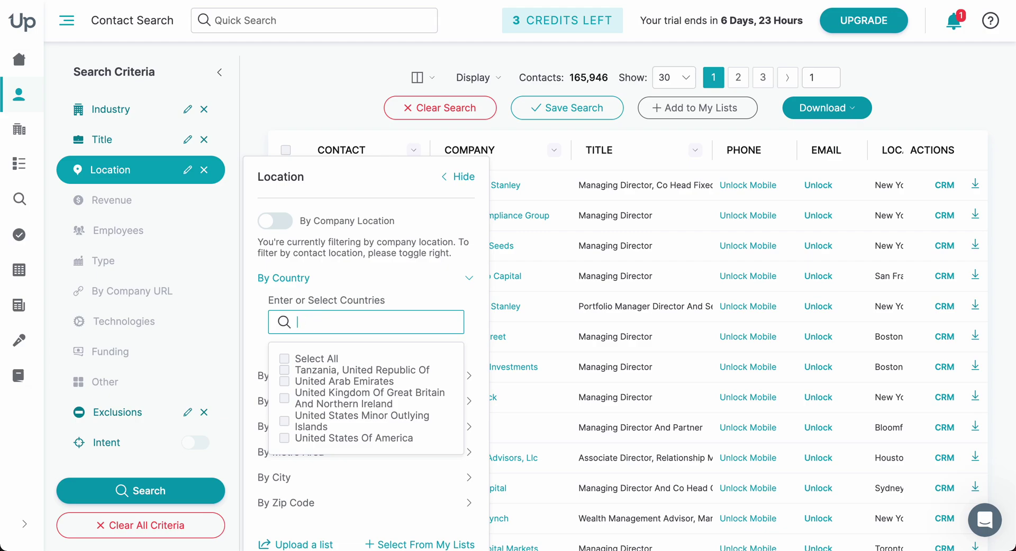
{"action": "type", "text": "United"}
{"action": "left_click", "coordinate": [352, 438]}
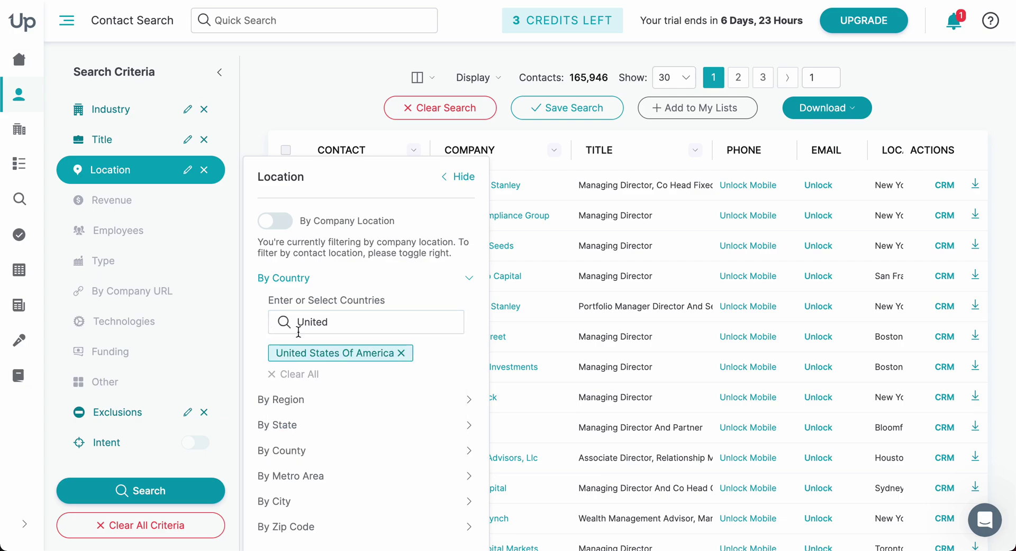
Narrow the company location to the city Omaha (NE).
{"action": "scroll", "coordinate": [324, 375], "scroll_direction": "down", "scroll_amount": 2}
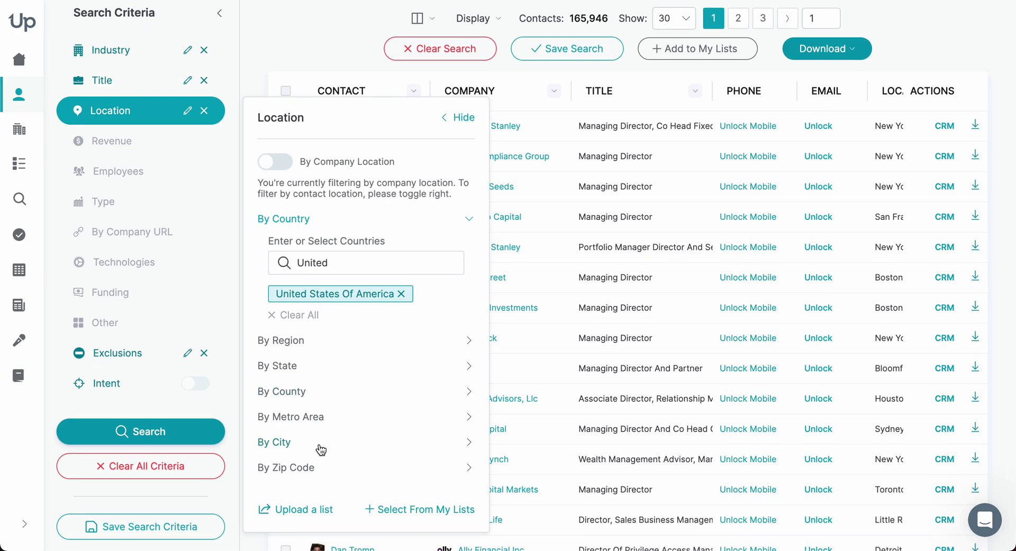
{"action": "left_click", "coordinate": [319, 442]}
{"action": "left_click", "coordinate": [336, 393]}
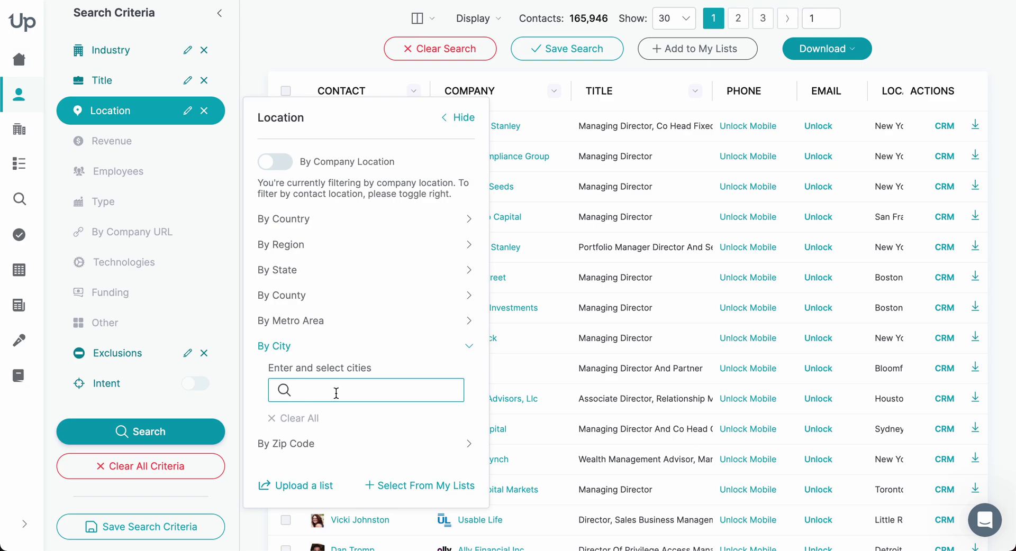
{"action": "type", "text": "omaha"}
{"action": "left_click", "coordinate": [328, 438]}
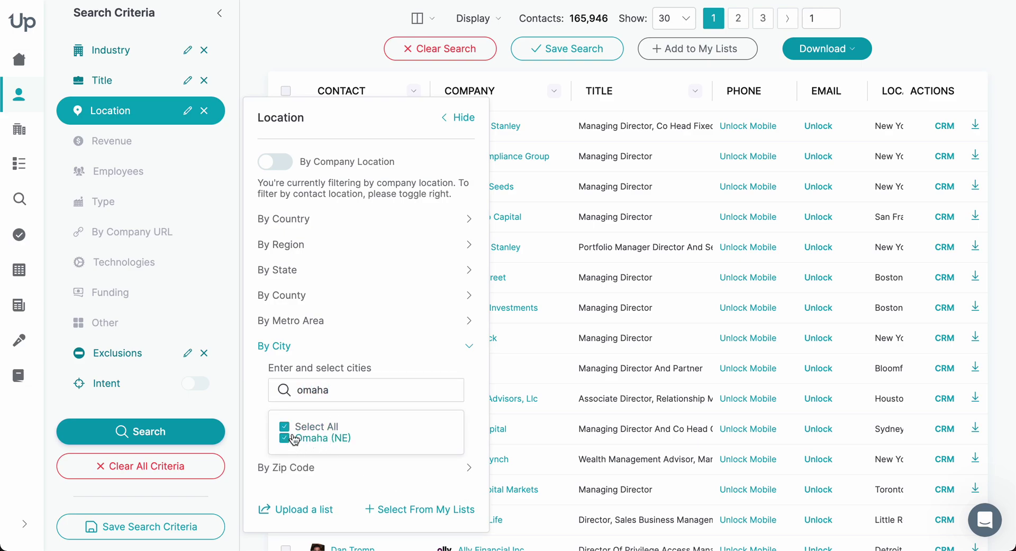
{"action": "left_click", "coordinate": [264, 404]}
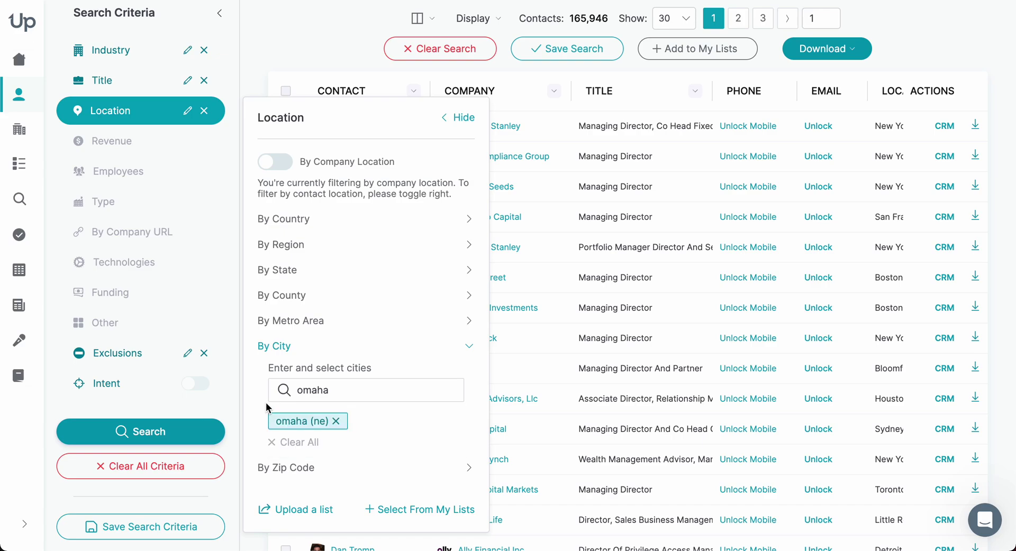
Limit the company sales revenue range to under $1 Million.
{"action": "left_click", "coordinate": [132, 141]}
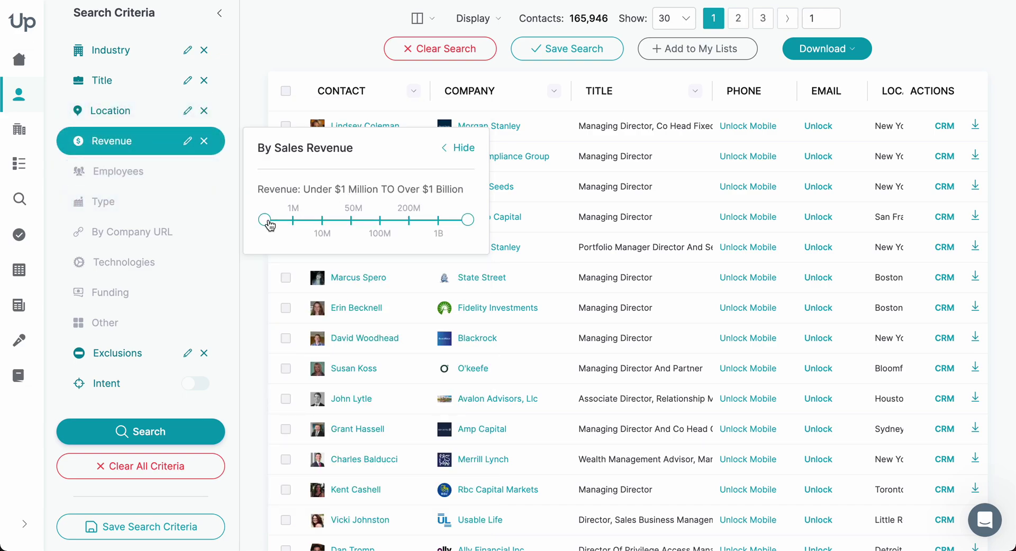
{"action": "left_click_drag", "start_coordinate": [264, 220], "coordinate": [237, 225]}
{"action": "left_click_drag", "start_coordinate": [468, 220], "coordinate": [291, 221]}
Review the sales revenue range and limit the number of employees to below 200.
{"action": "left_click", "coordinate": [158, 171]}
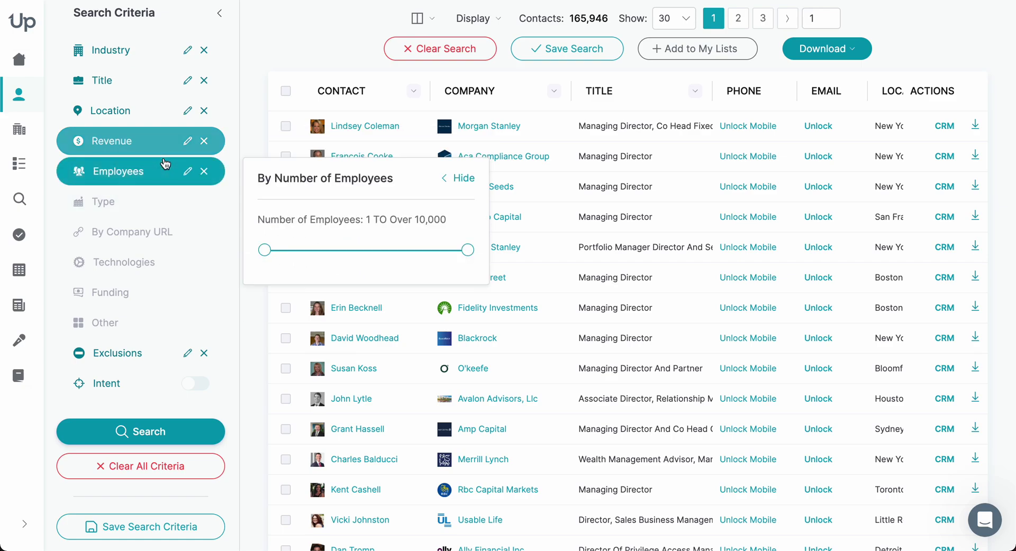
{"action": "left_click", "coordinate": [135, 155]}
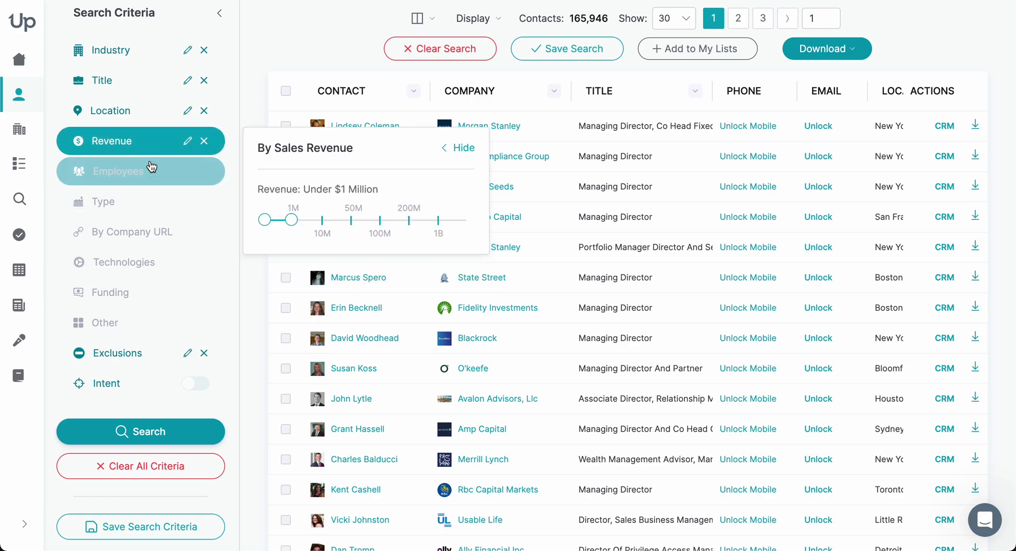
{"action": "left_click", "coordinate": [151, 169]}
{"action": "left_click_drag", "start_coordinate": [473, 255], "coordinate": [303, 262]}
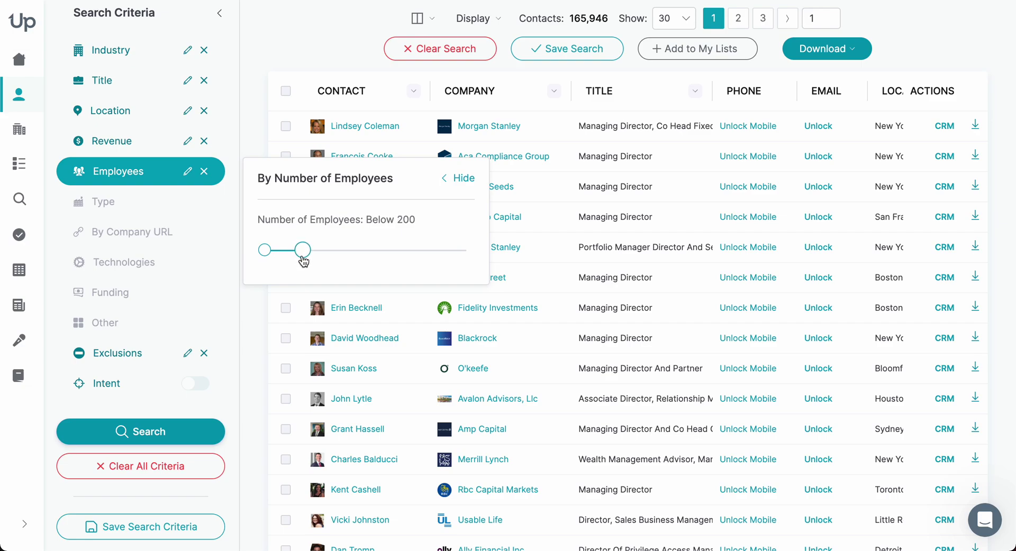
Filter the companies by type Private and by Fortune 1000 ranking.
{"action": "left_click", "coordinate": [156, 213]}
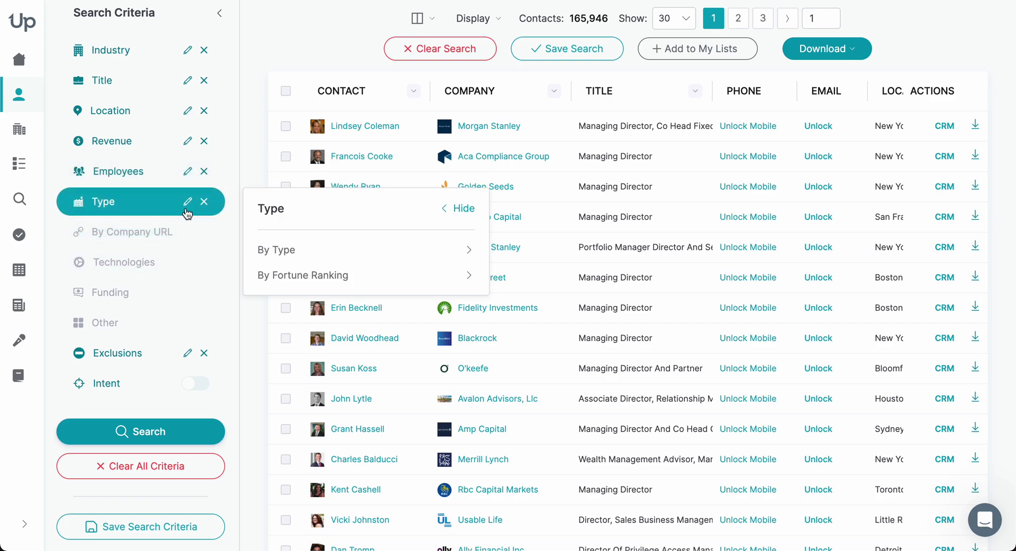
{"action": "left_click", "coordinate": [317, 251]}
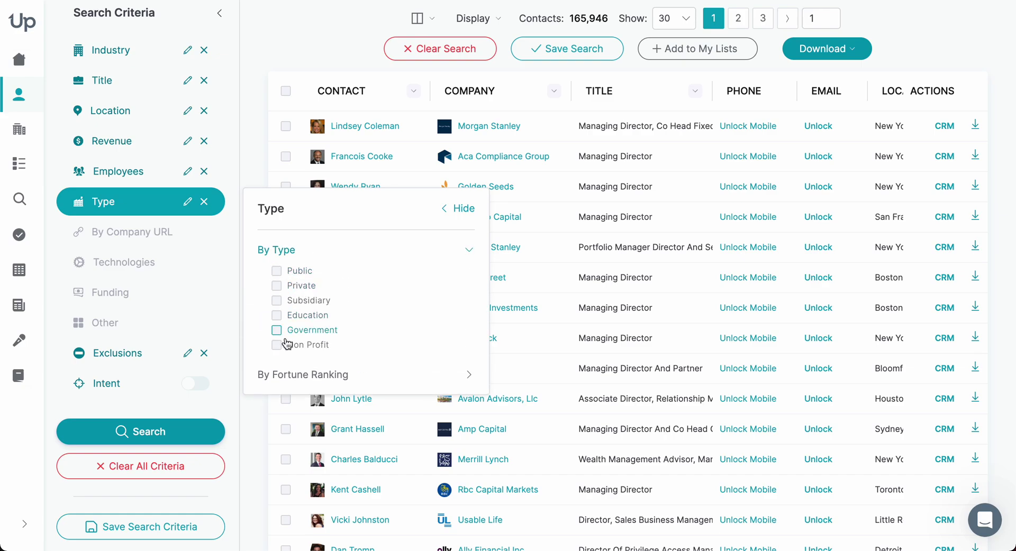
{"action": "left_click", "coordinate": [296, 285]}
{"action": "left_click", "coordinate": [353, 376]}
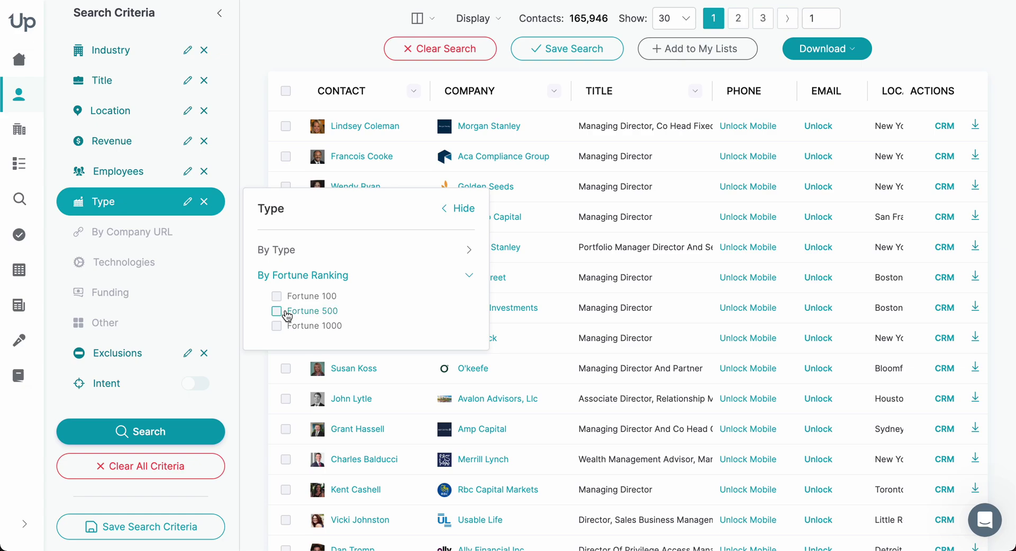
{"action": "left_click", "coordinate": [276, 326]}
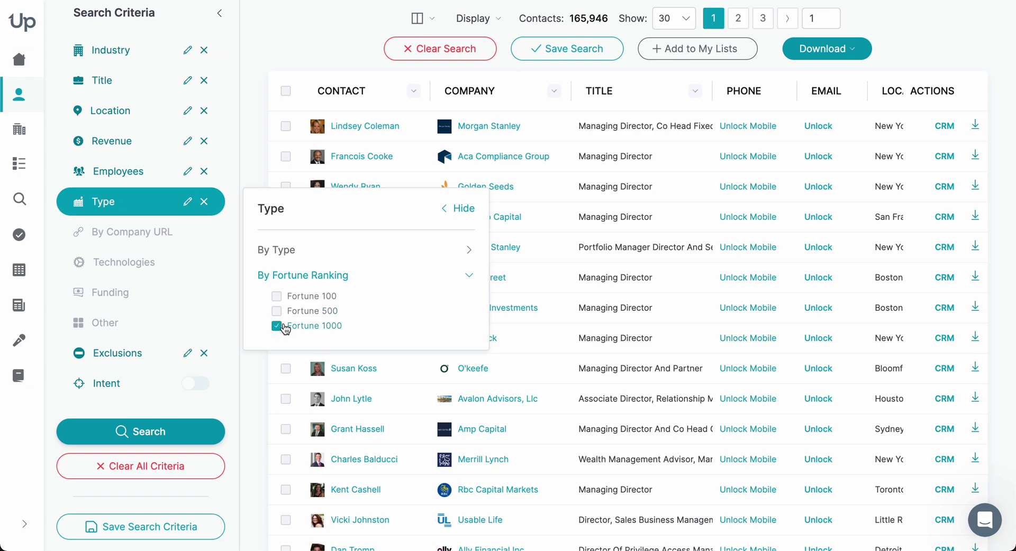
Review the company URL filter and the matching options for technologies currently in use.
{"action": "left_click", "coordinate": [202, 239]}
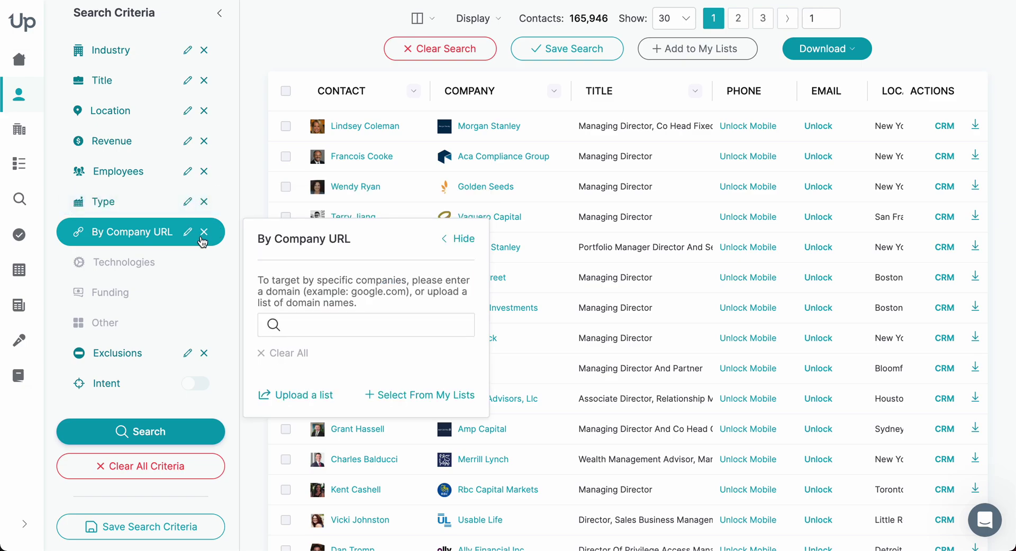
{"action": "left_click", "coordinate": [200, 275]}
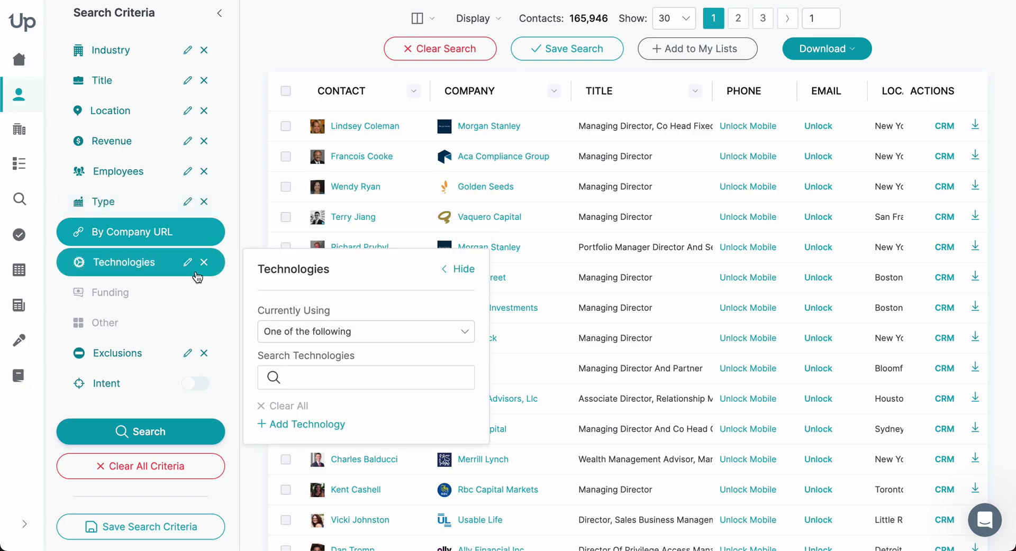
{"action": "left_click", "coordinate": [329, 333]}
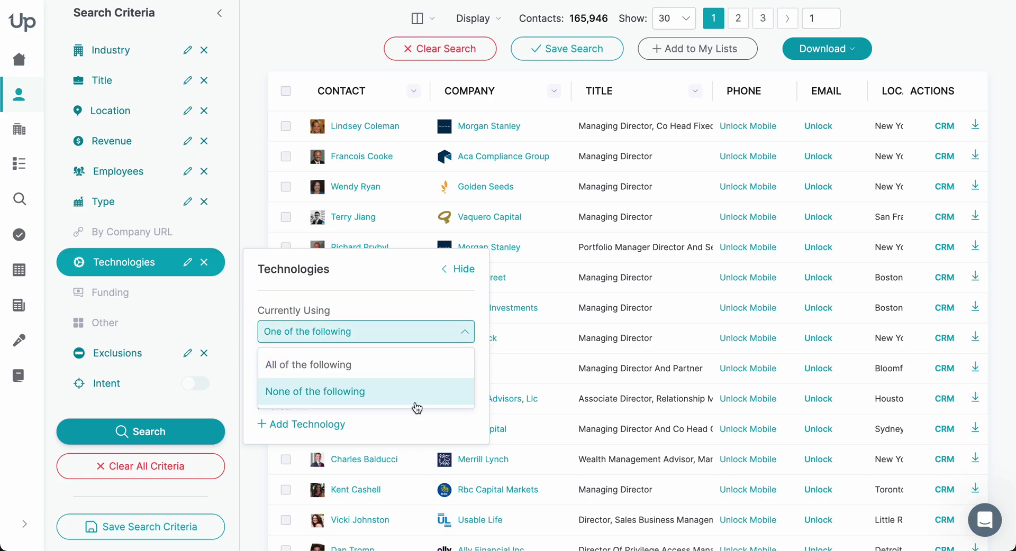
{"action": "left_click", "coordinate": [461, 331]}
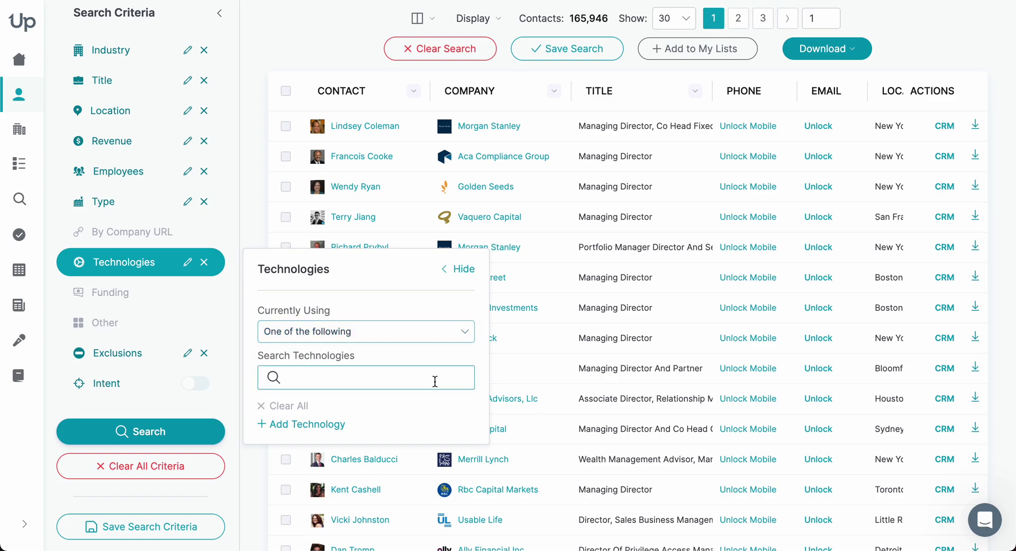
Search the available technologies for Blockchain and clear the entry.
{"action": "left_click", "coordinate": [432, 379]}
{"action": "type", "text": "Blockchat"}
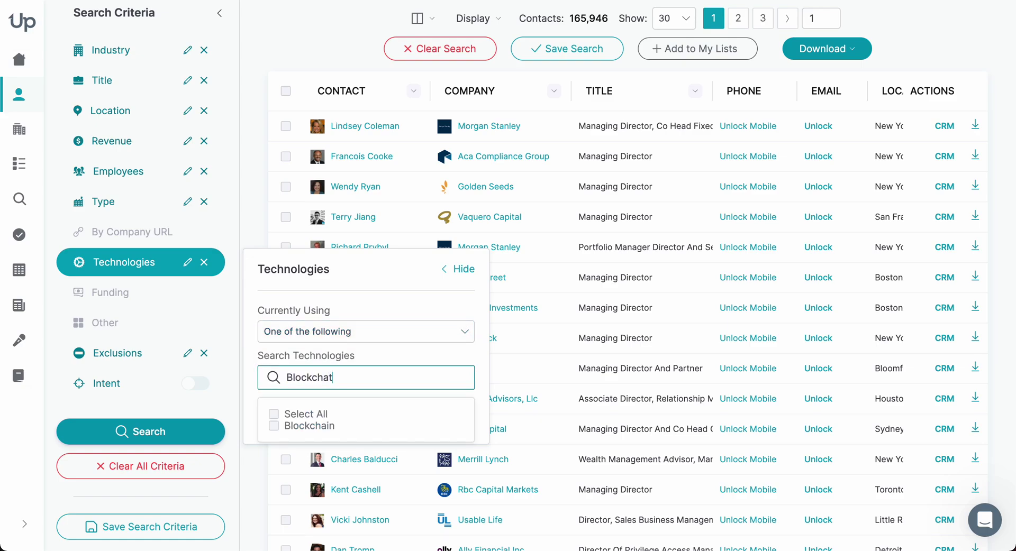
{"action": "key", "text": "BackSpace"}
{"action": "type", "text": "in"}
{"action": "key", "text": "ctrl+a"}
{"action": "key", "text": "BackSpace"}
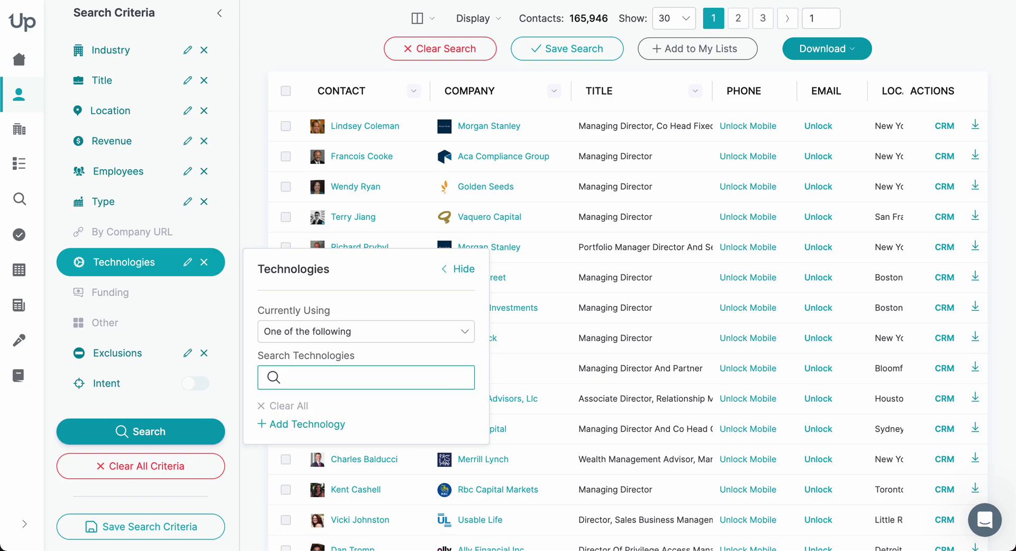
Review the exclusion options and run the contact search with the chosen criteria.
{"action": "left_click", "coordinate": [136, 360]}
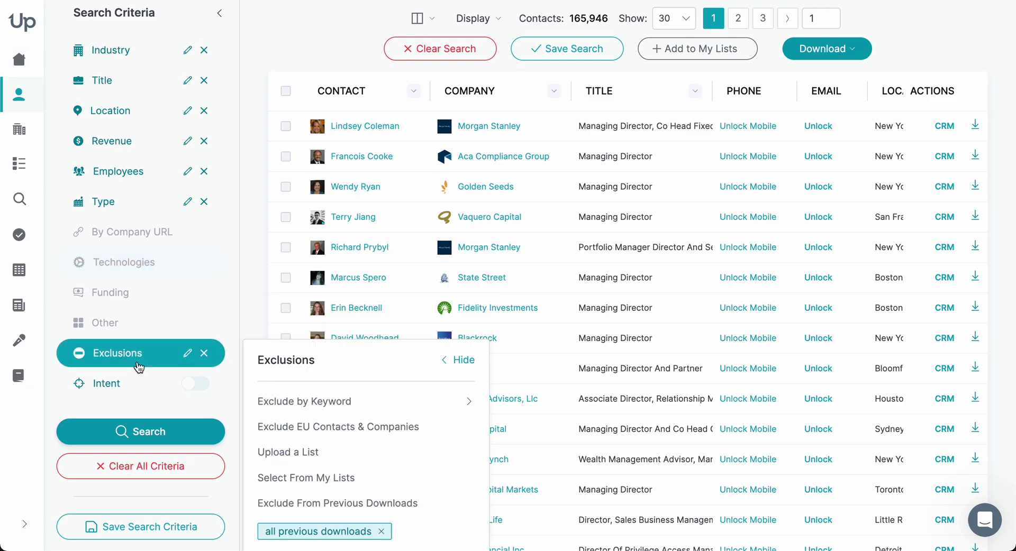
{"action": "scroll", "coordinate": [325, 390], "scroll_direction": "down", "scroll_amount": 1}
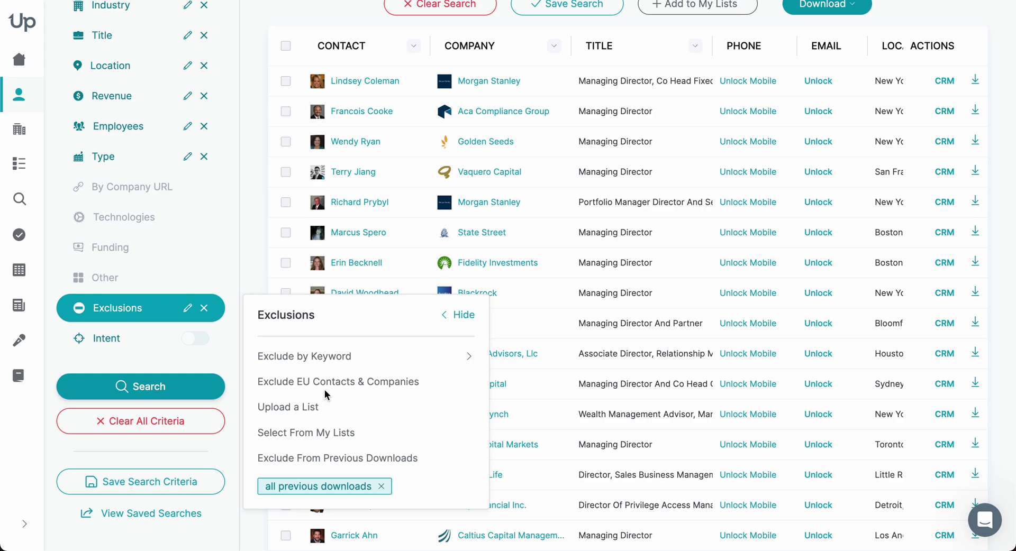
{"action": "left_click", "coordinate": [171, 447]}
{"action": "left_click", "coordinate": [177, 392]}
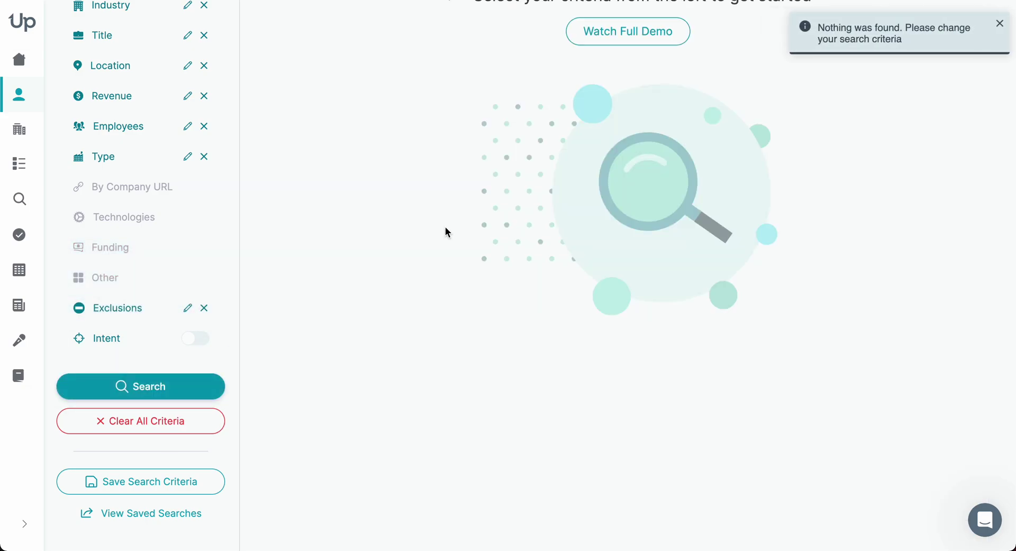
Remove the location criterion and rerun the contact search.
{"action": "scroll", "coordinate": [446, 227], "scroll_direction": "up", "scroll_amount": 2}
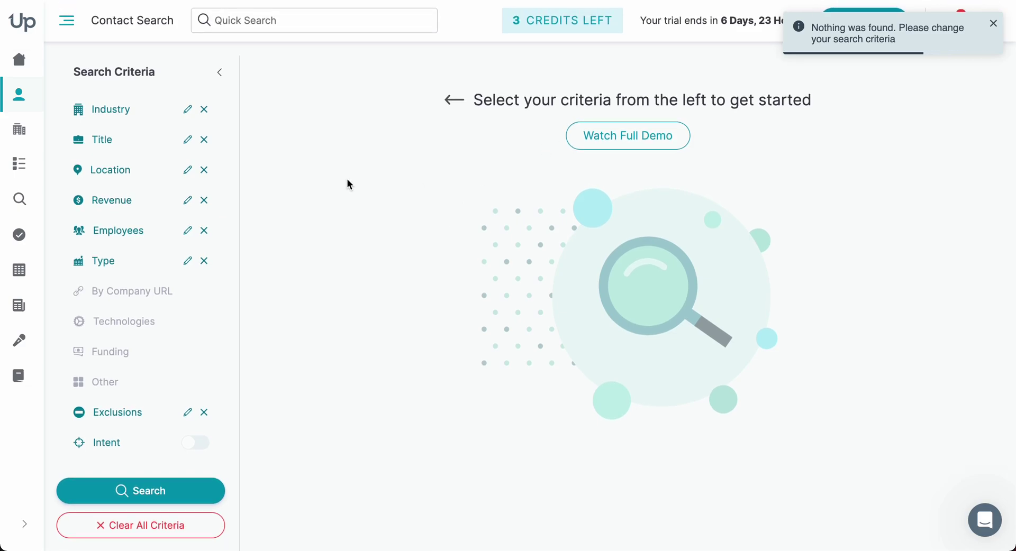
{"action": "left_click", "coordinate": [205, 170]}
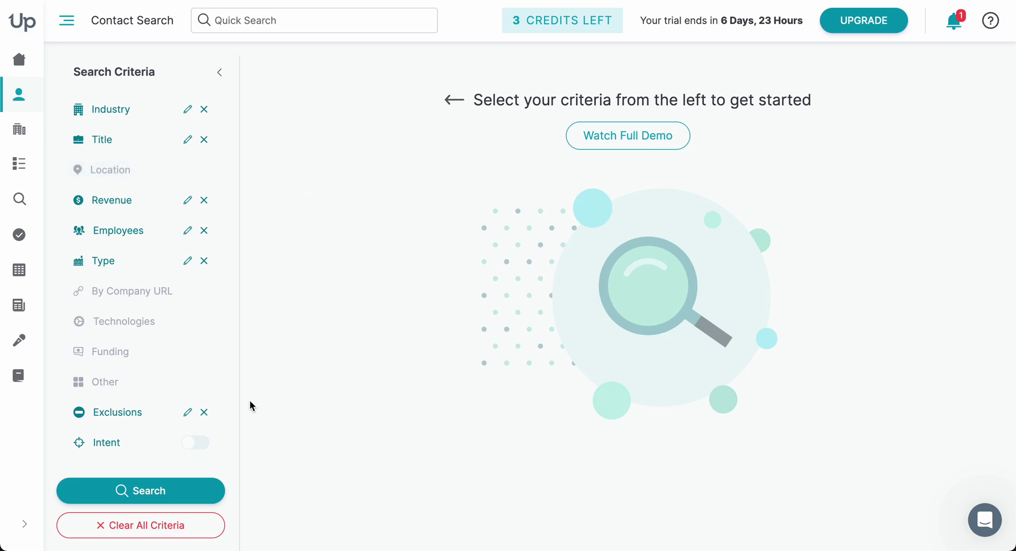
{"action": "left_click", "coordinate": [187, 489]}
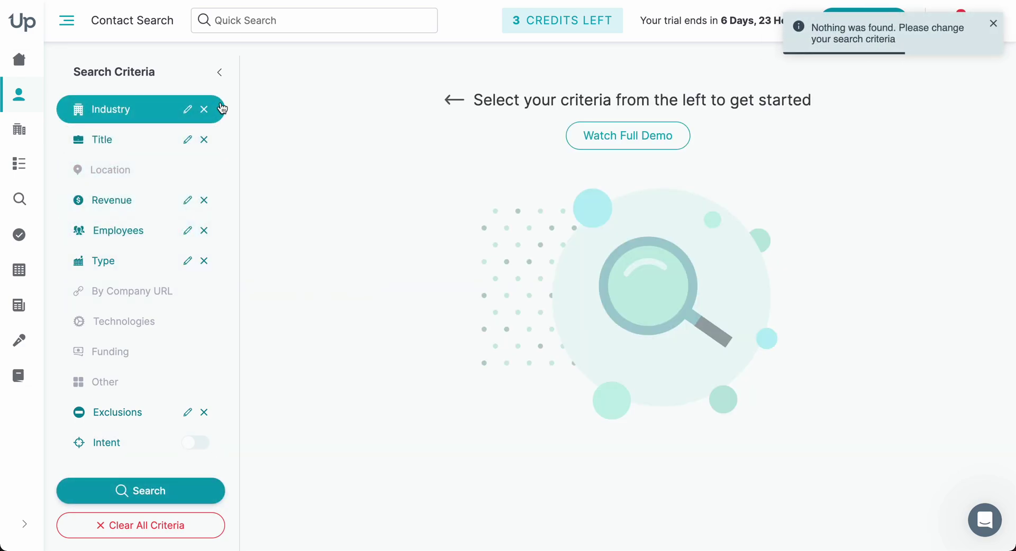
Review the industry and title criteria, widen the sales revenue range to under $200 Million and rerun the search.
{"action": "left_click", "coordinate": [187, 111]}
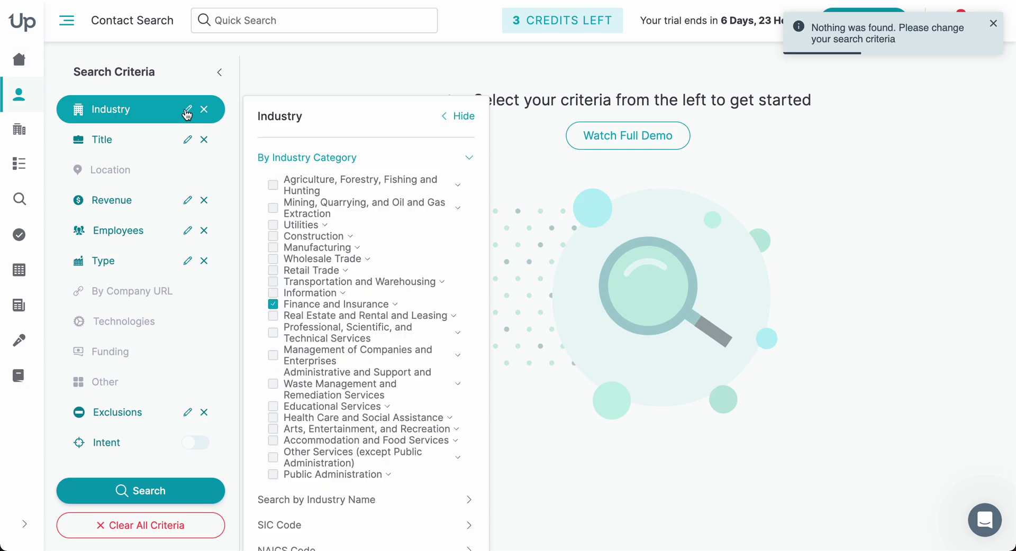
{"action": "left_click", "coordinate": [188, 140]}
{"action": "left_click", "coordinate": [188, 202]}
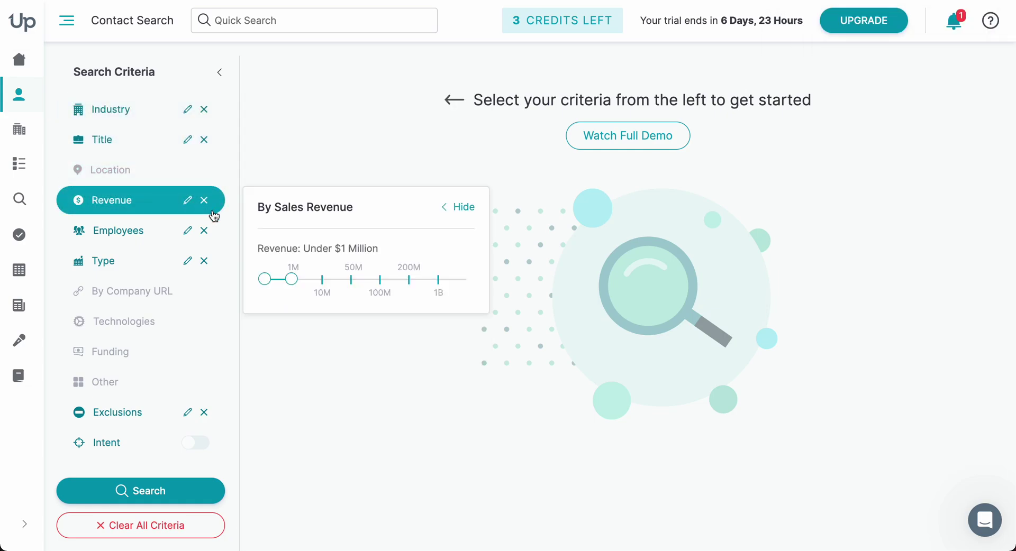
{"action": "mouse_move", "coordinate": [293, 280]}
{"action": "left_mouse_down"}
{"action": "mouse_move", "coordinate": [453, 281]}
{"action": "mouse_move", "coordinate": [380, 286]}
{"action": "left_mouse_up"}
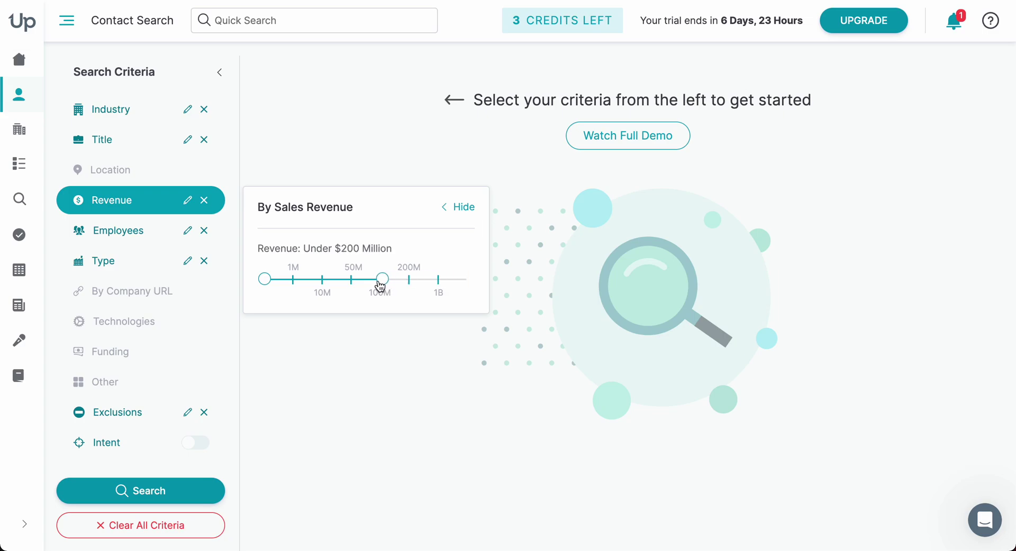
{"action": "left_click", "coordinate": [188, 492]}
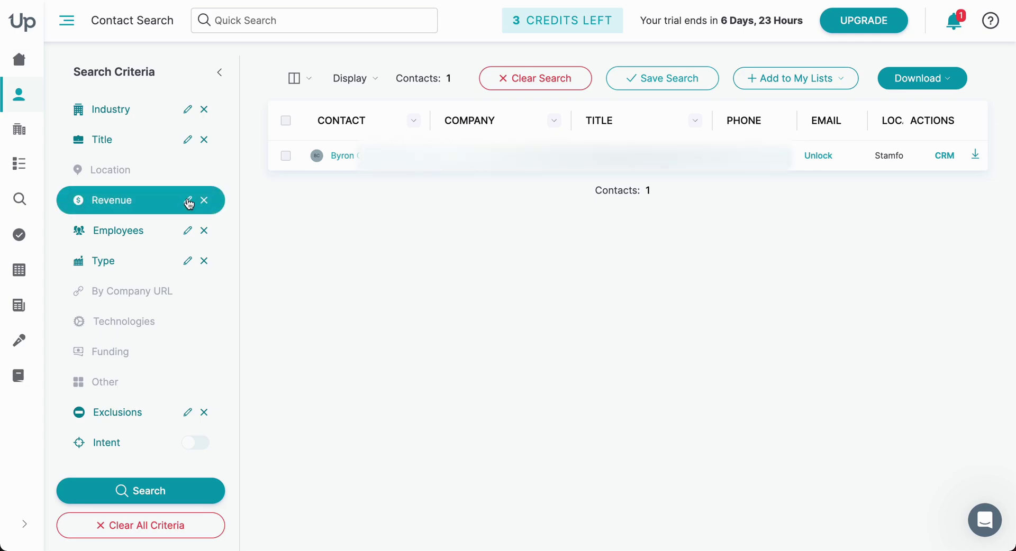
Open the found contact's profile and view the contact and company details.
{"action": "left_click", "coordinate": [339, 161]}
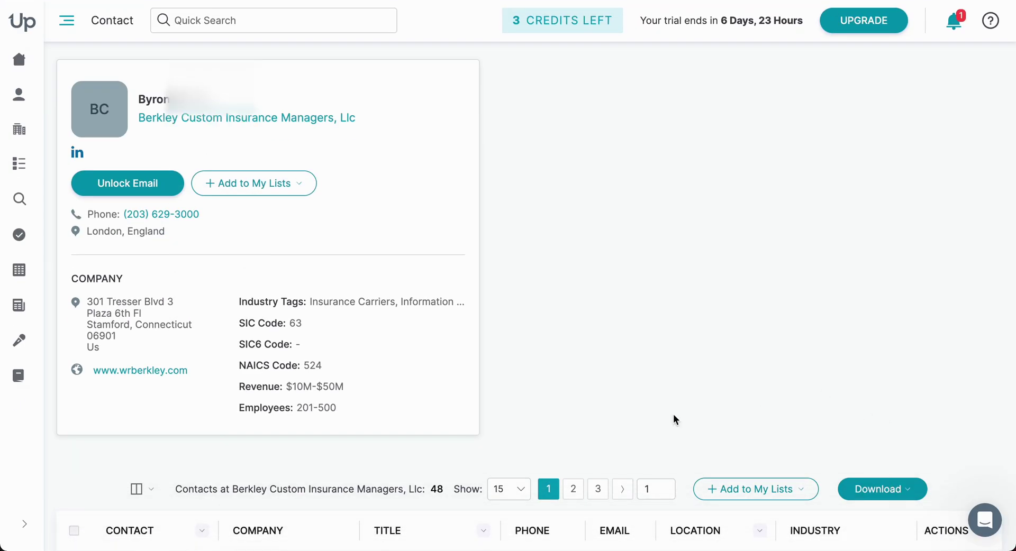
{"action": "left_click", "coordinate": [35, 64]}
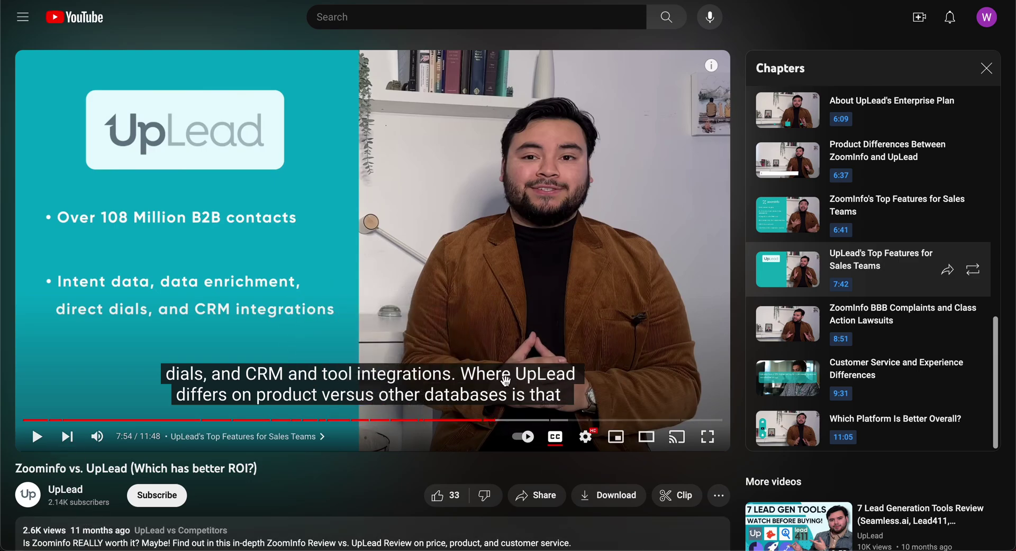
Play the section on UpLead's top features for sales teams in the Zoominfo vs. UpLead video on YouTube.
{"action": "left_click", "coordinate": [485, 452]}
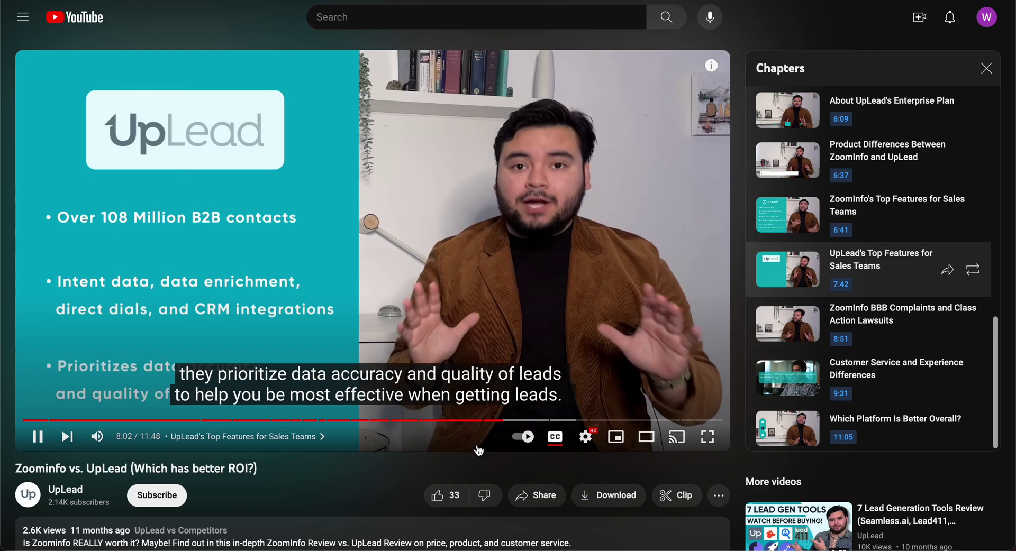
{"action": "left_click", "coordinate": [479, 451]}
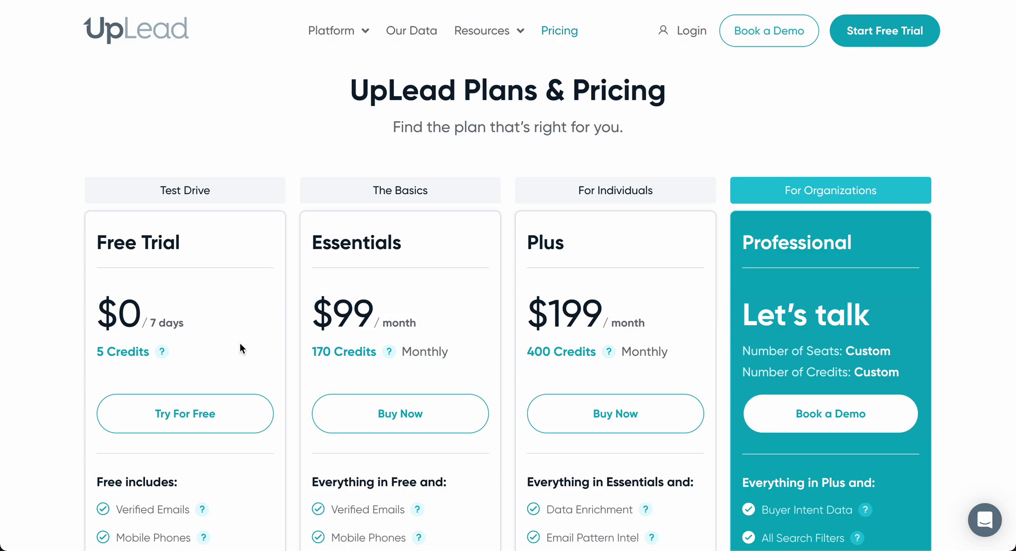
Examine the prices, credits and included features of the plans on UpLead's pricing page.
{"action": "double_click", "coordinate": [176, 326]}
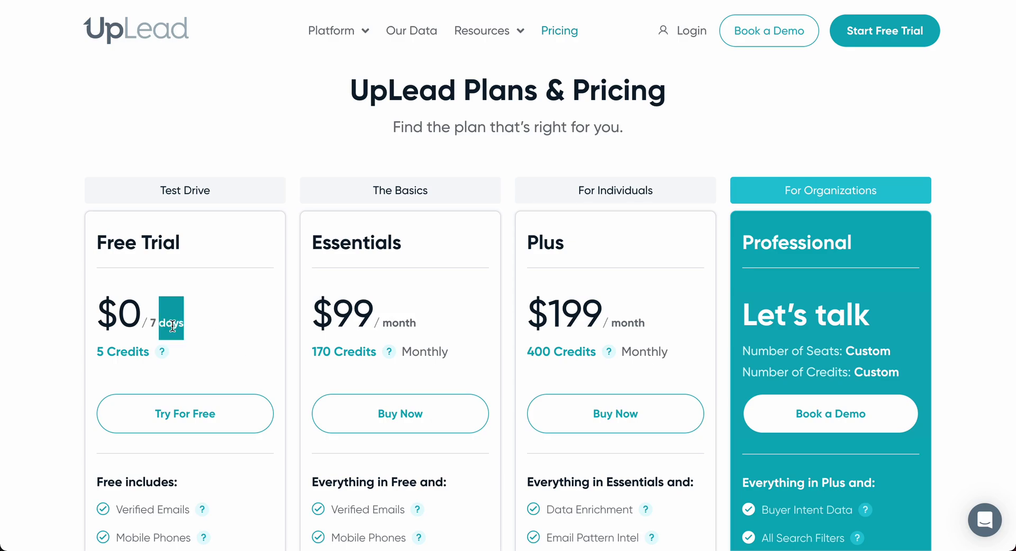
{"action": "left_click", "coordinate": [197, 326]}
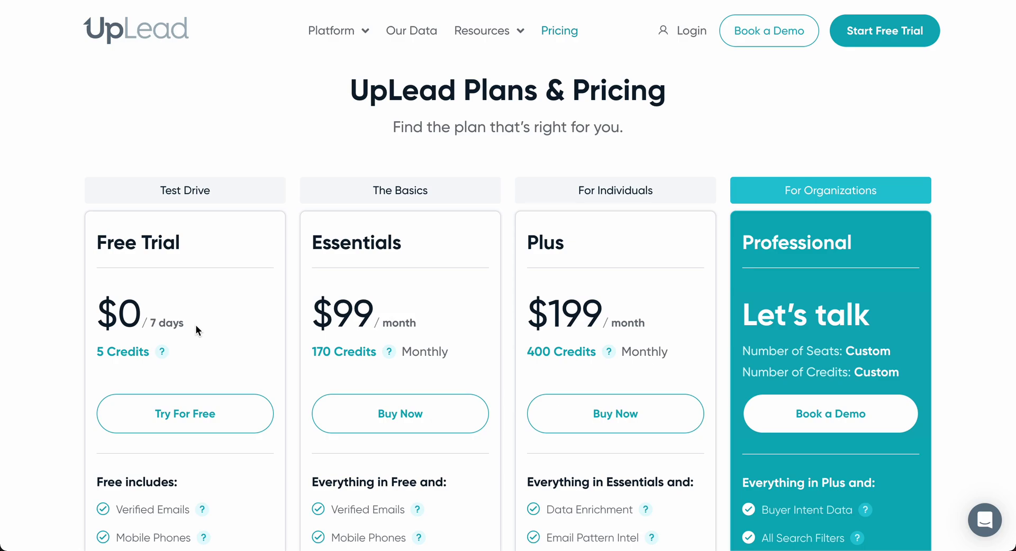
{"action": "scroll", "coordinate": [195, 325], "scroll_direction": "down", "scroll_amount": 1}
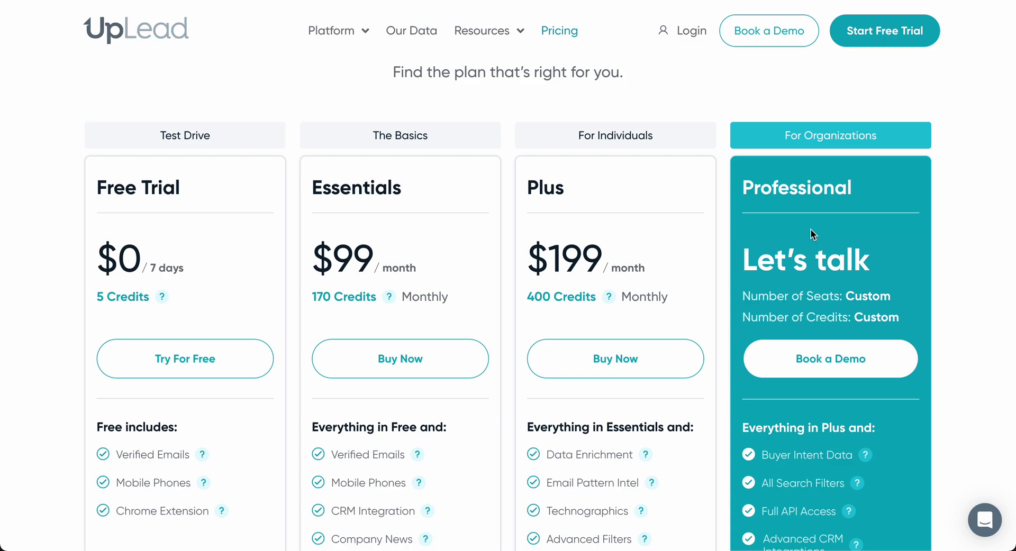
{"action": "scroll", "coordinate": [811, 230], "scroll_direction": "down", "scroll_amount": 5}
{"action": "scroll", "coordinate": [811, 230], "scroll_direction": "up", "scroll_amount": 3}
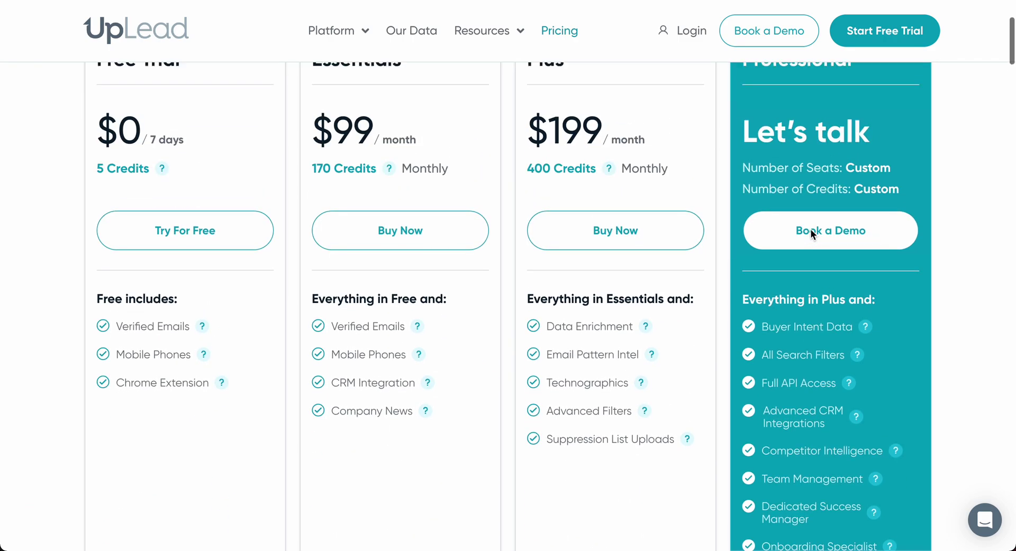
{"action": "scroll", "coordinate": [811, 229], "scroll_direction": "up", "scroll_amount": 3}
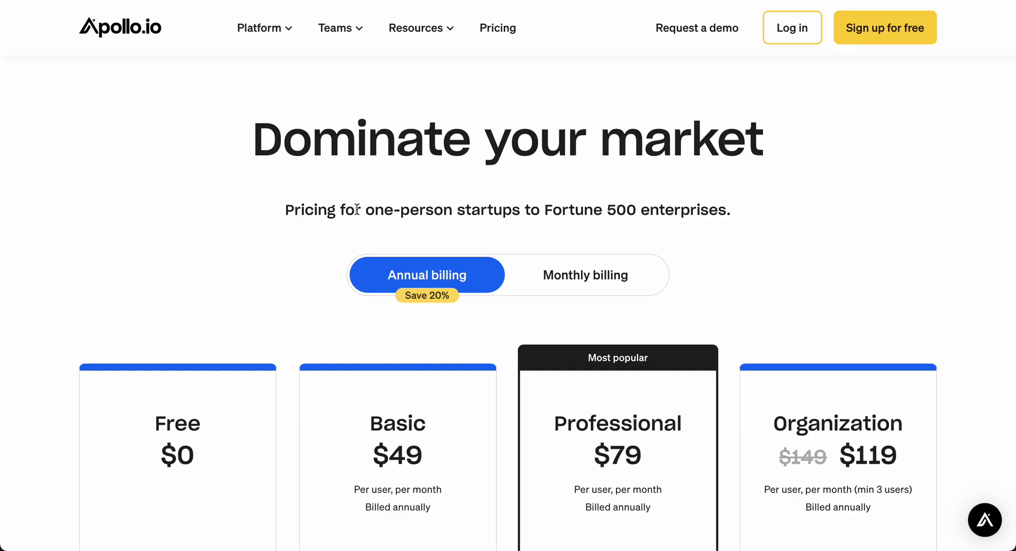
Examine the prices and the email, mobile and export credits of Apollo.io's plans under annual billing.
{"action": "scroll", "coordinate": [356, 213], "scroll_direction": "down", "scroll_amount": 4}
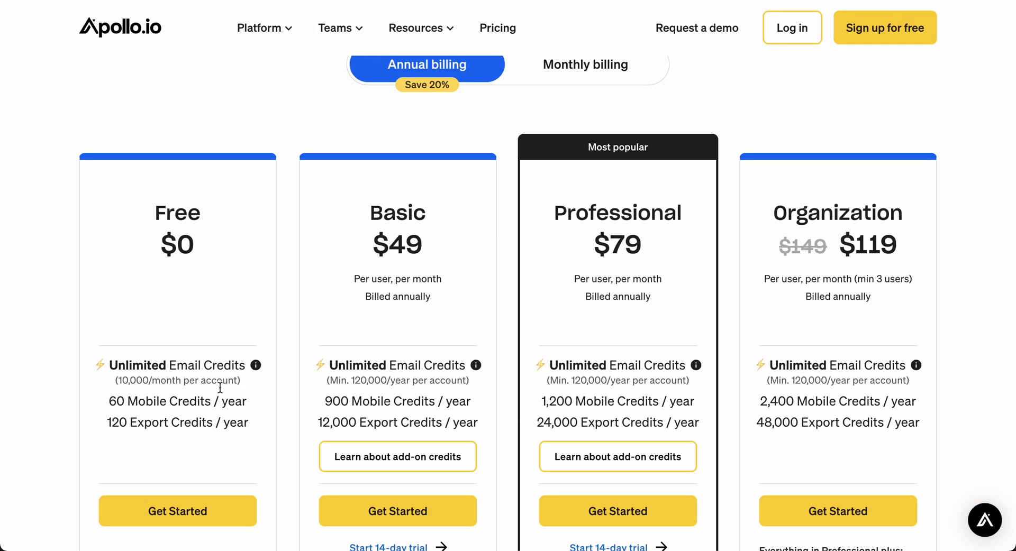
{"action": "triple_click", "coordinate": [204, 405]}
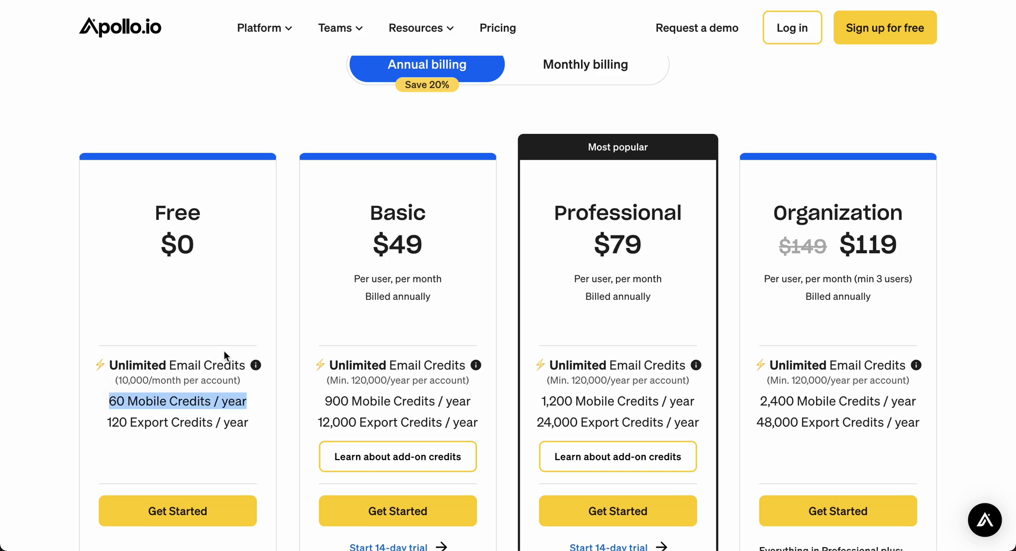
{"action": "left_click", "coordinate": [221, 328]}
{"action": "mouse_move", "coordinate": [247, 408]}
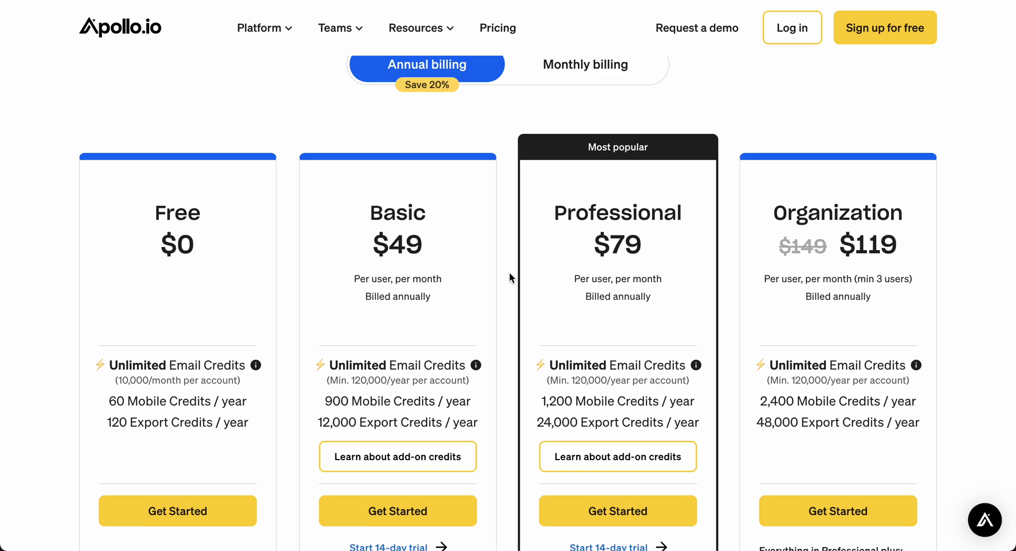
Show Apollo.io's plan prices for monthly billing and return to the UpLead pricing page.
{"action": "scroll", "coordinate": [508, 272], "scroll_direction": "up", "scroll_amount": 3}
{"action": "scroll", "coordinate": [508, 272], "scroll_direction": "down", "scroll_amount": 2}
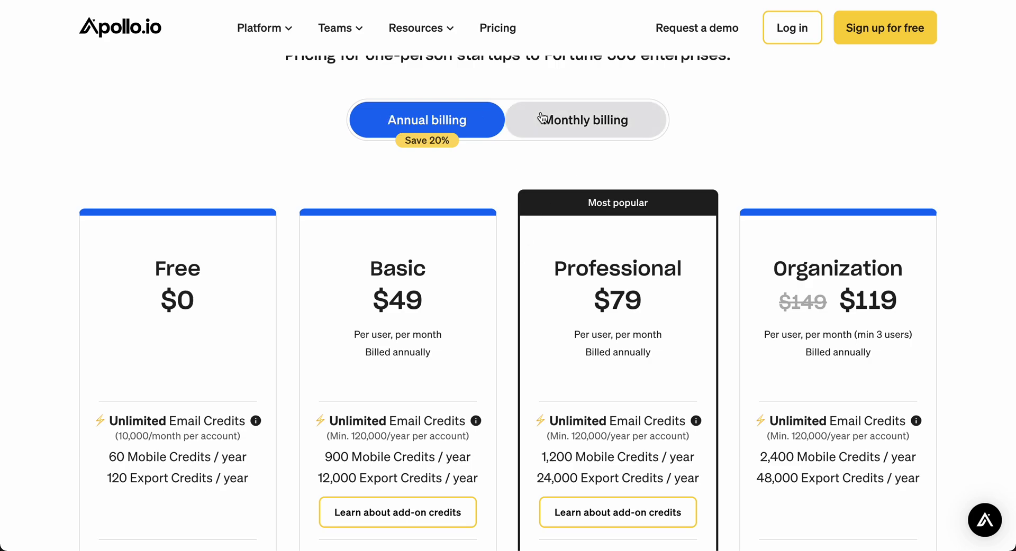
{"action": "left_click", "coordinate": [574, 135]}
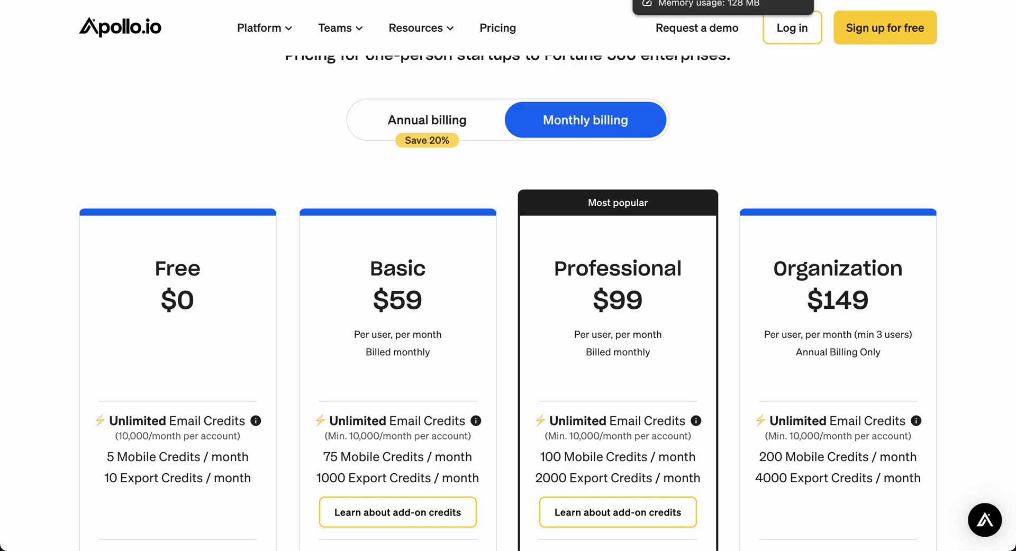
{"action": "left_click", "coordinate": [671, 1]}
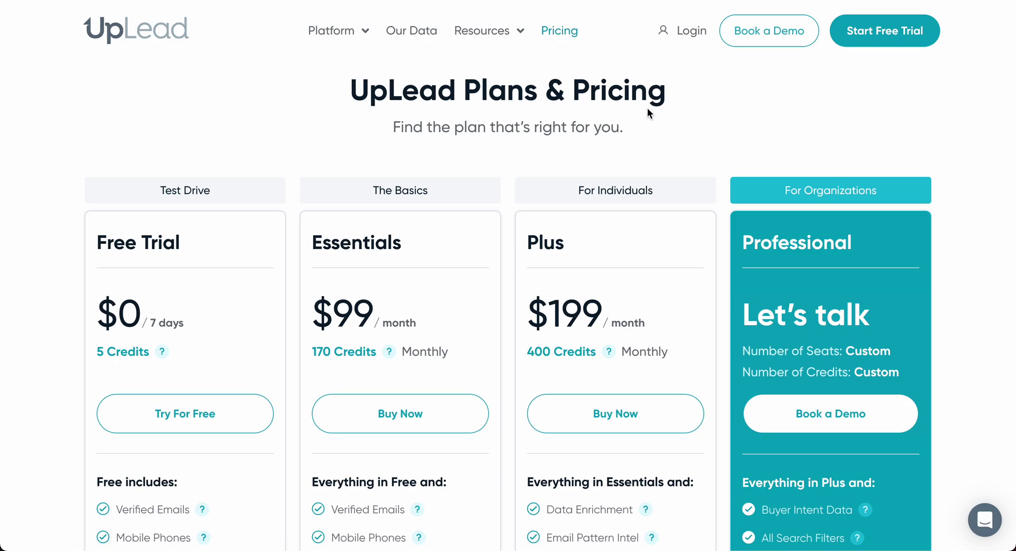